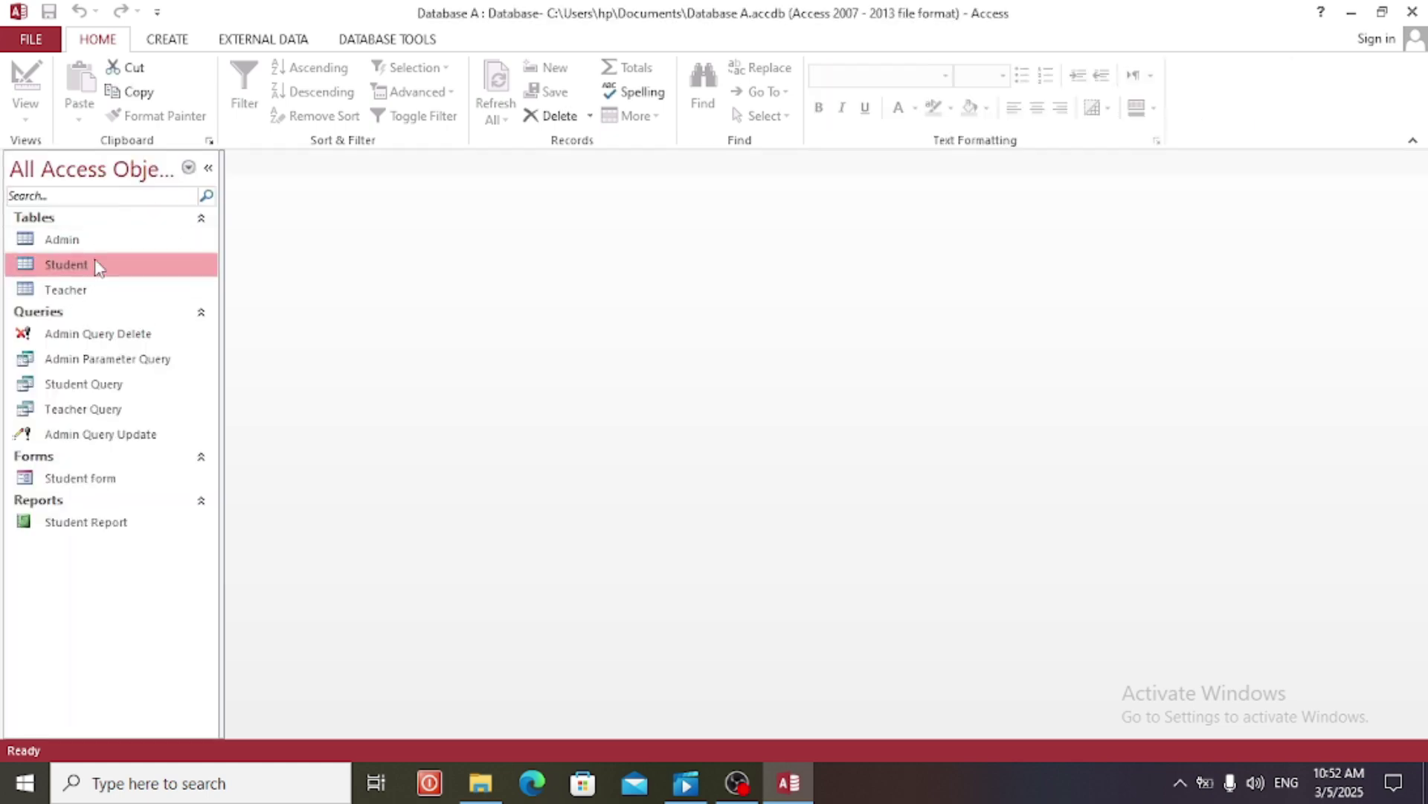
Open the Student table in Design View and select the Grade field's data type.
{"action": "left_click", "coordinate": [78, 250]}
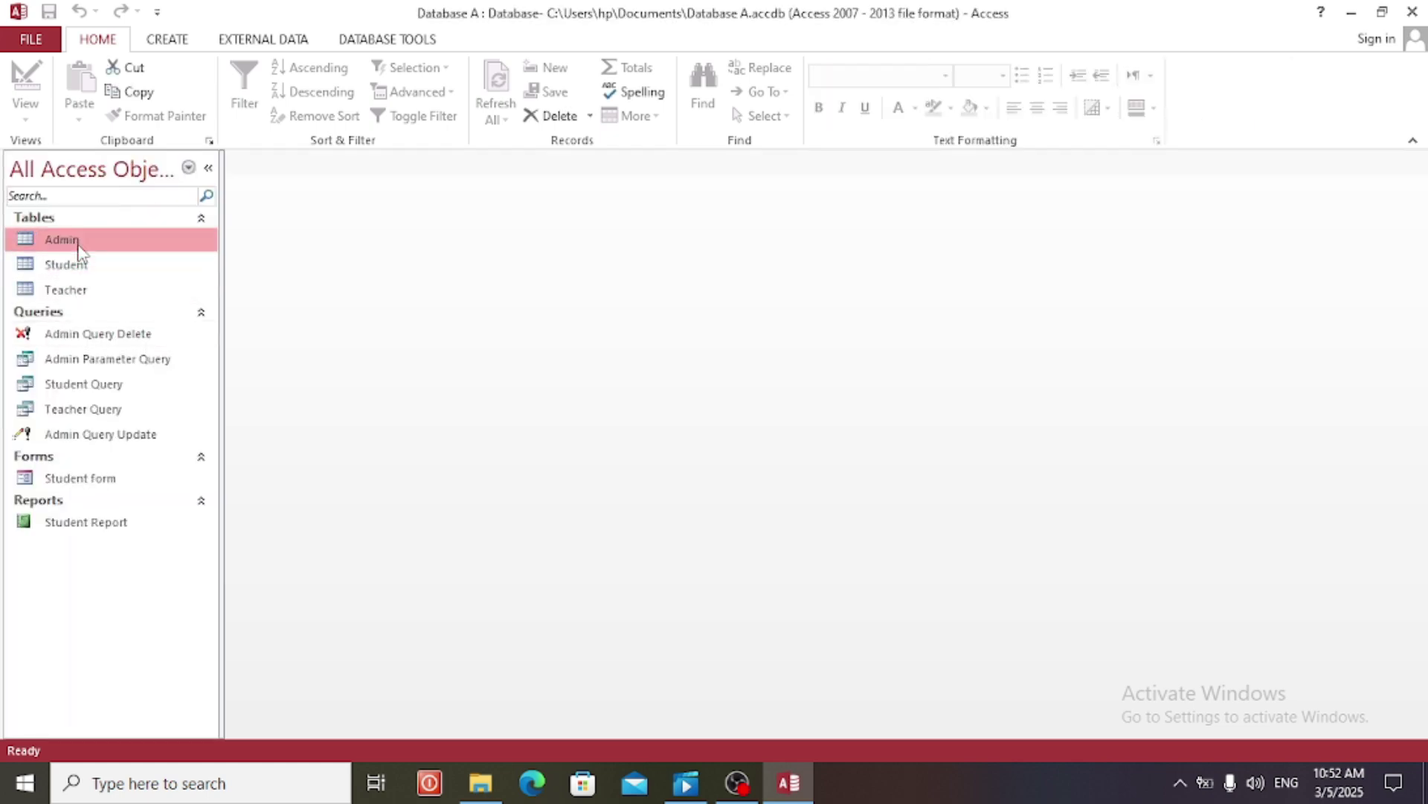
{"action": "double_click", "coordinate": [82, 272]}
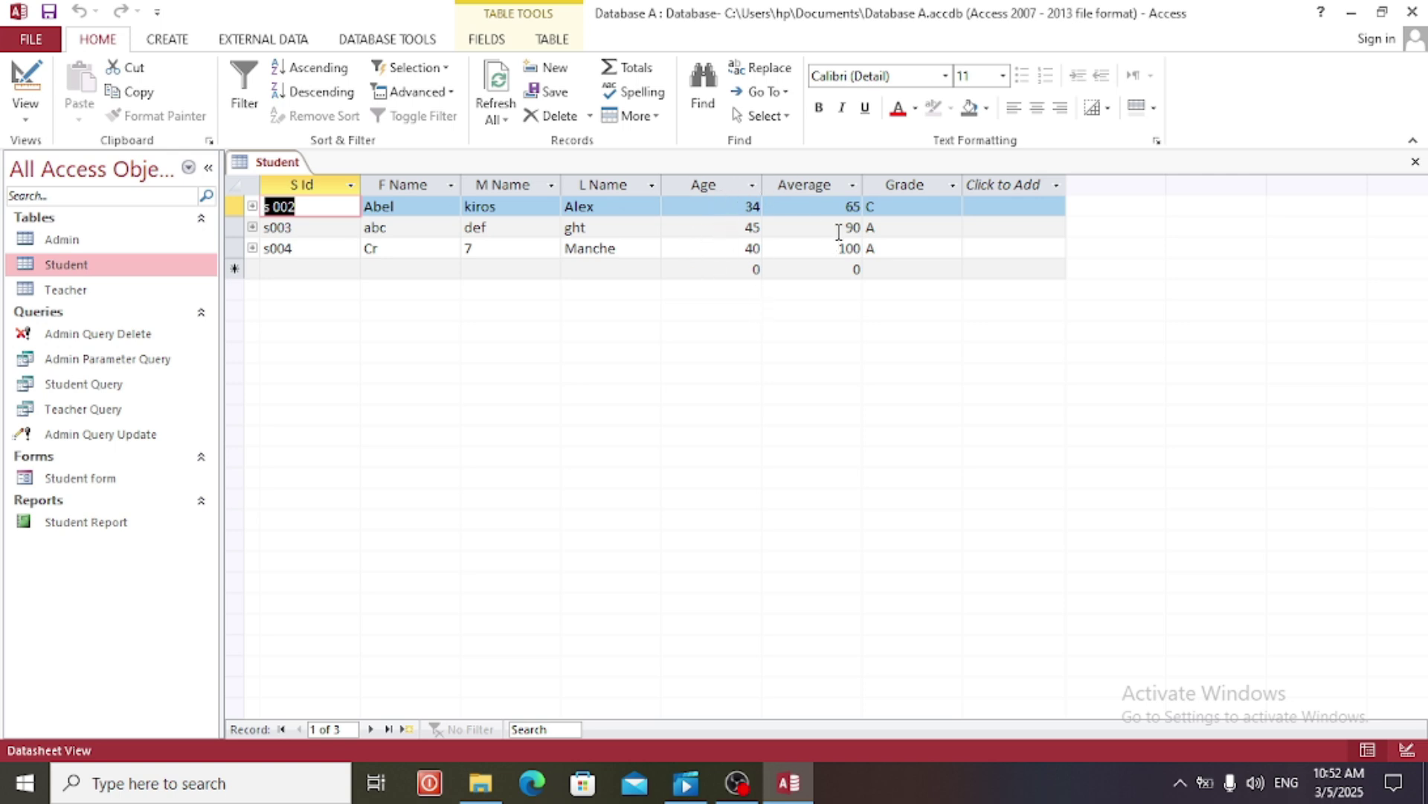
{"action": "left_click", "coordinate": [952, 186]}
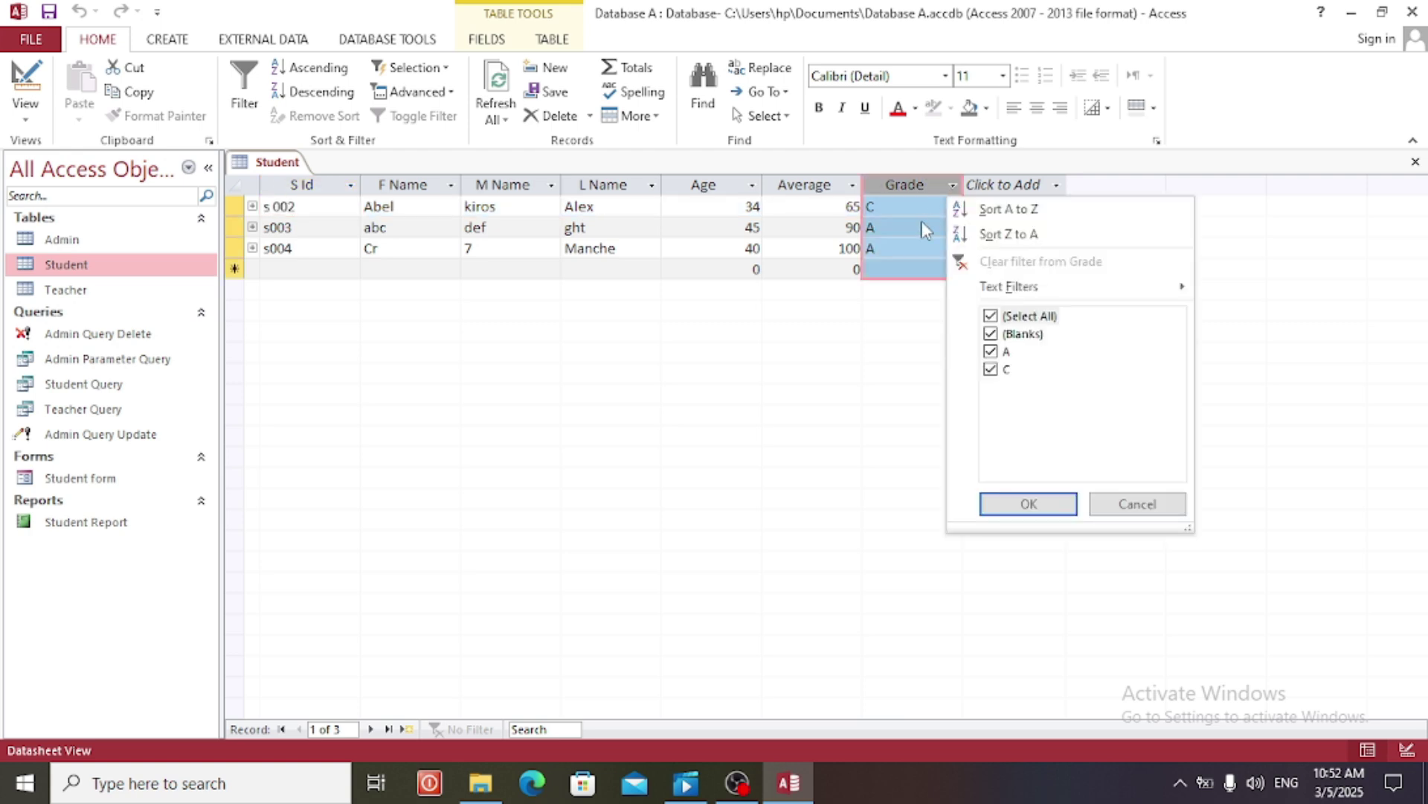
{"action": "left_click", "coordinate": [952, 186]}
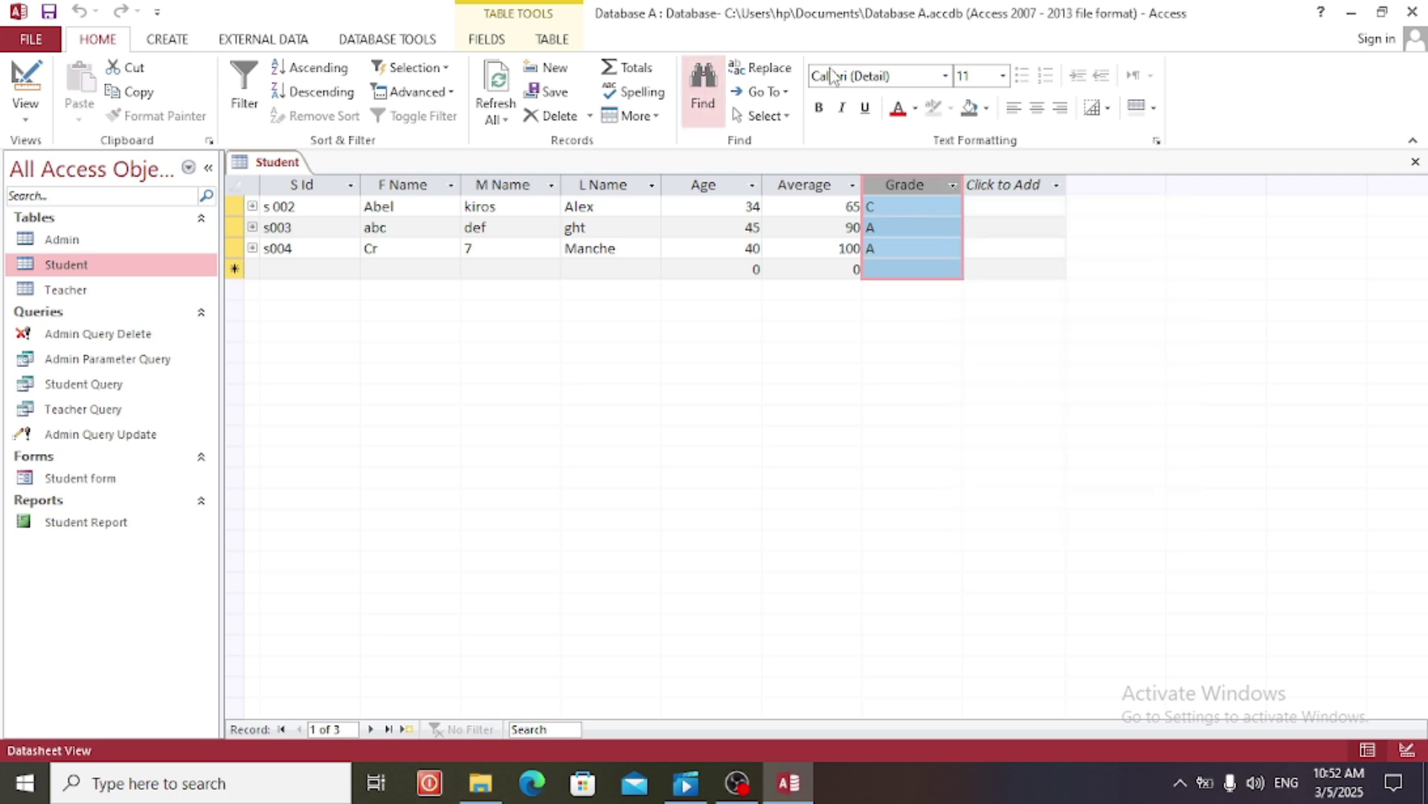
{"action": "right_click", "coordinate": [277, 164]}
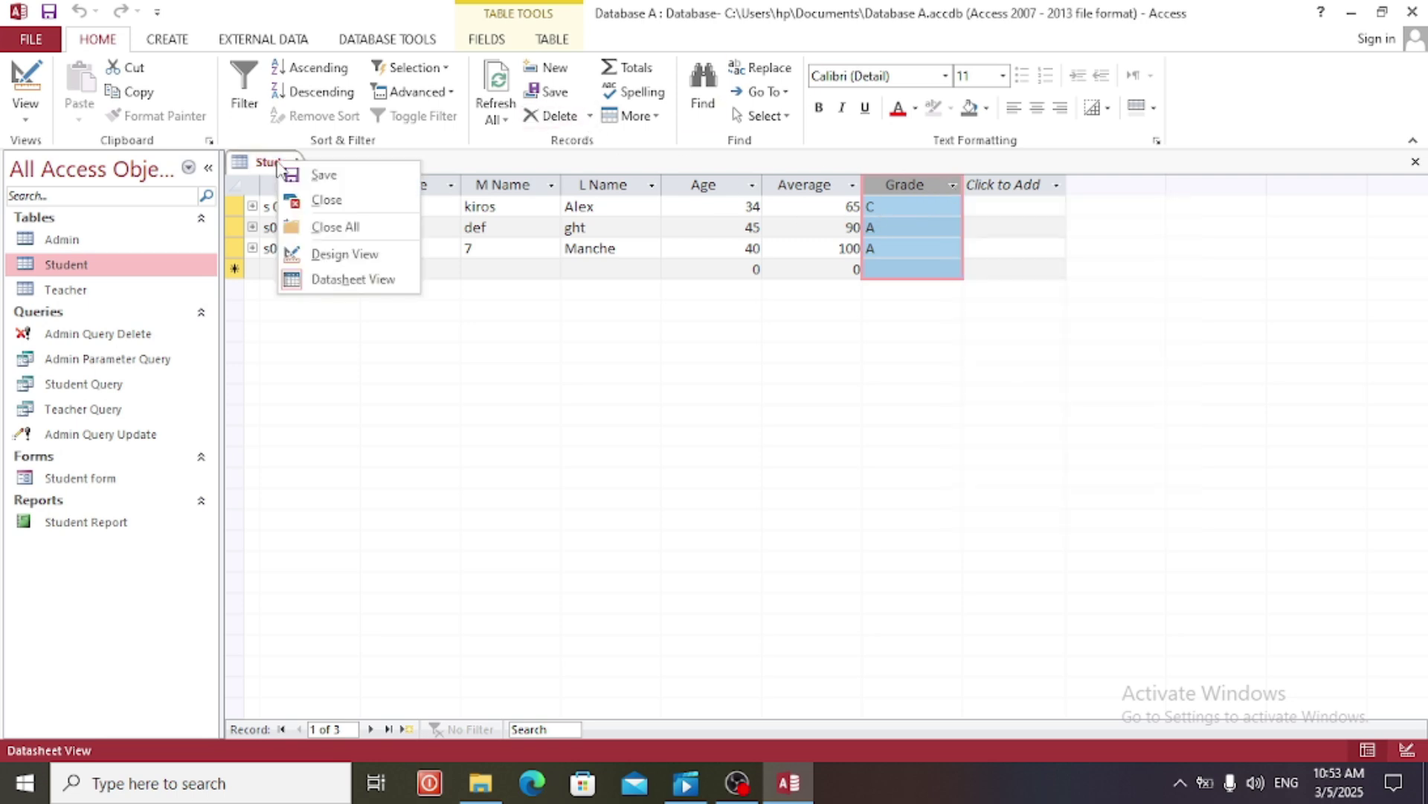
{"action": "left_click", "coordinate": [346, 255]}
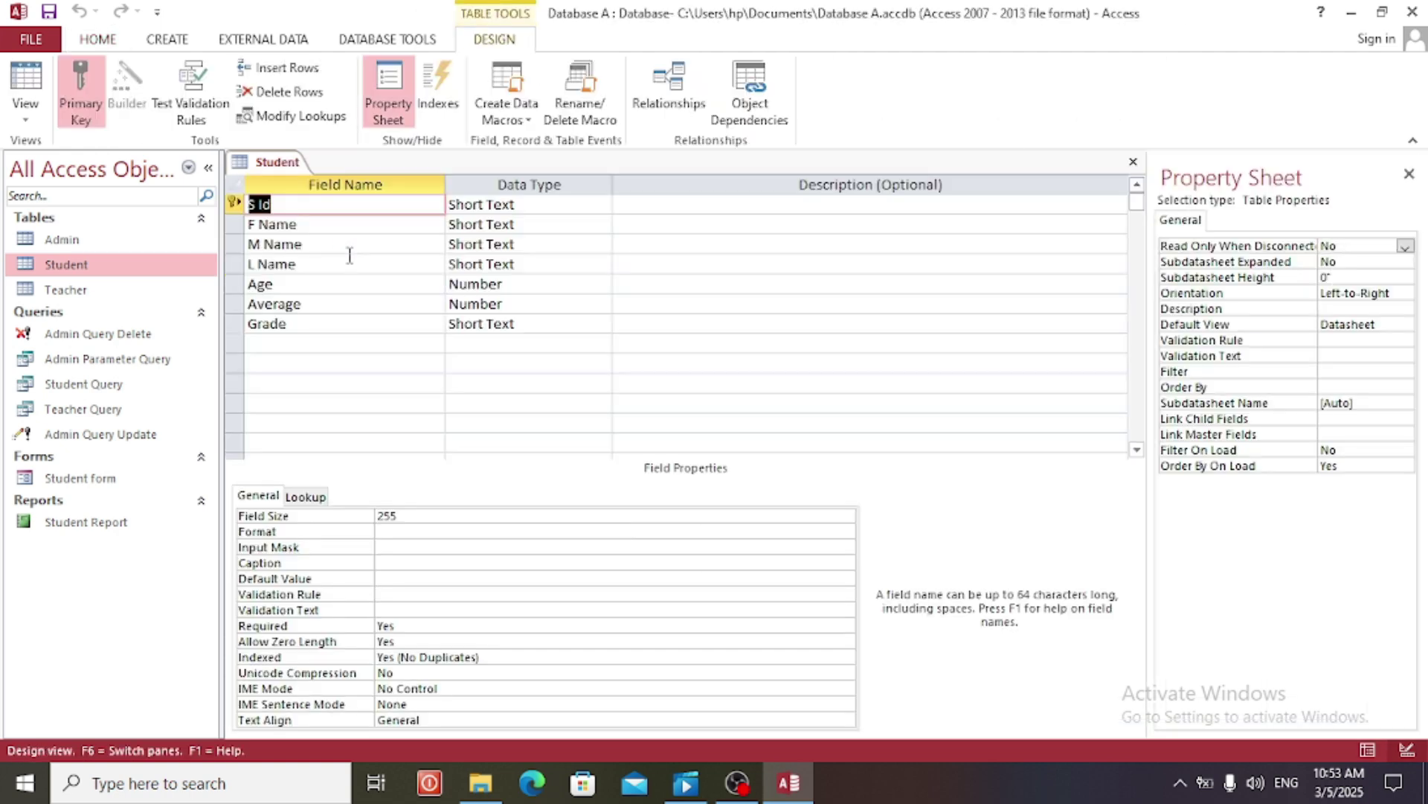
{"action": "left_click", "coordinate": [337, 321]}
{"action": "left_click", "coordinate": [547, 321]}
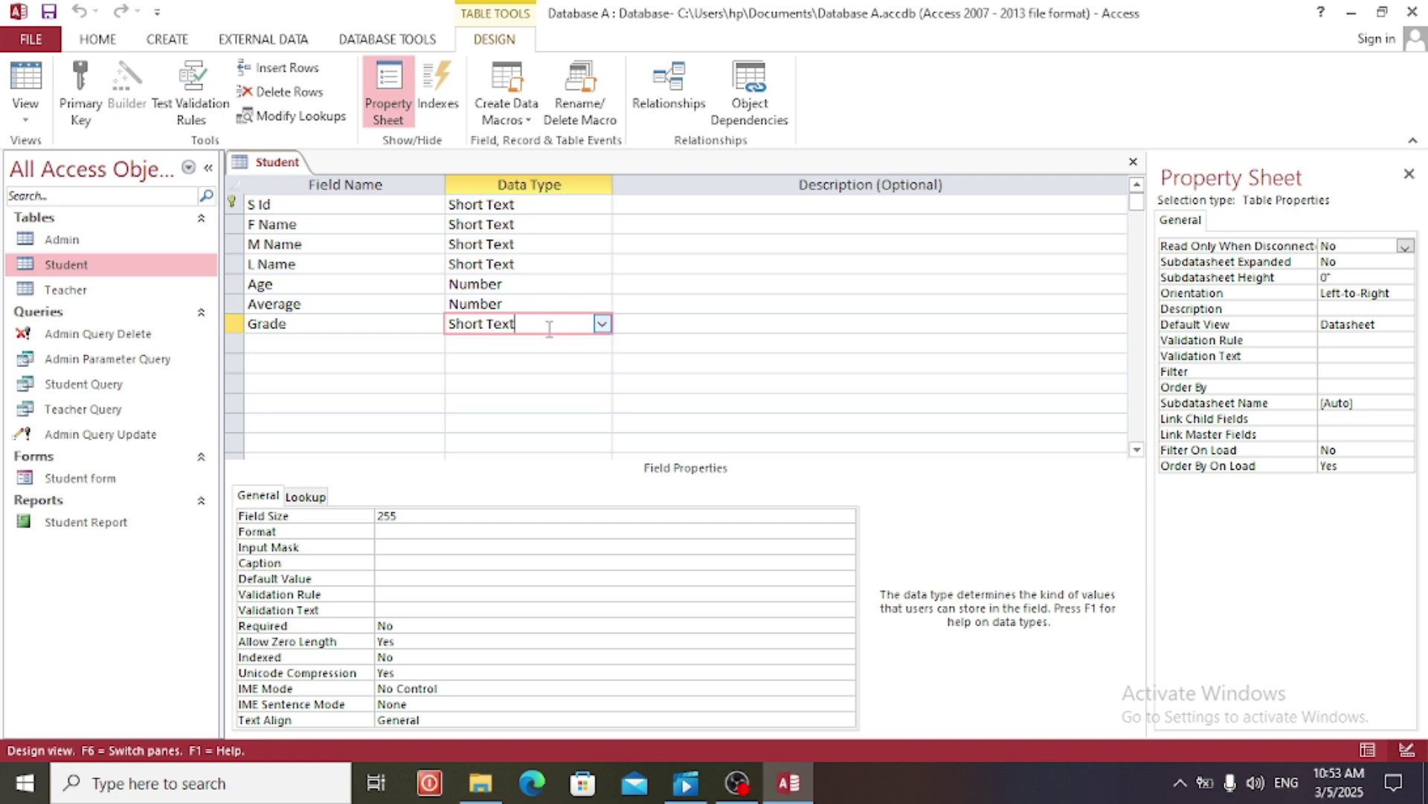
{"action": "double_click", "coordinate": [549, 329]}
{"action": "type", "text": "c"}
{"action": "left_click", "coordinate": [602, 324]}
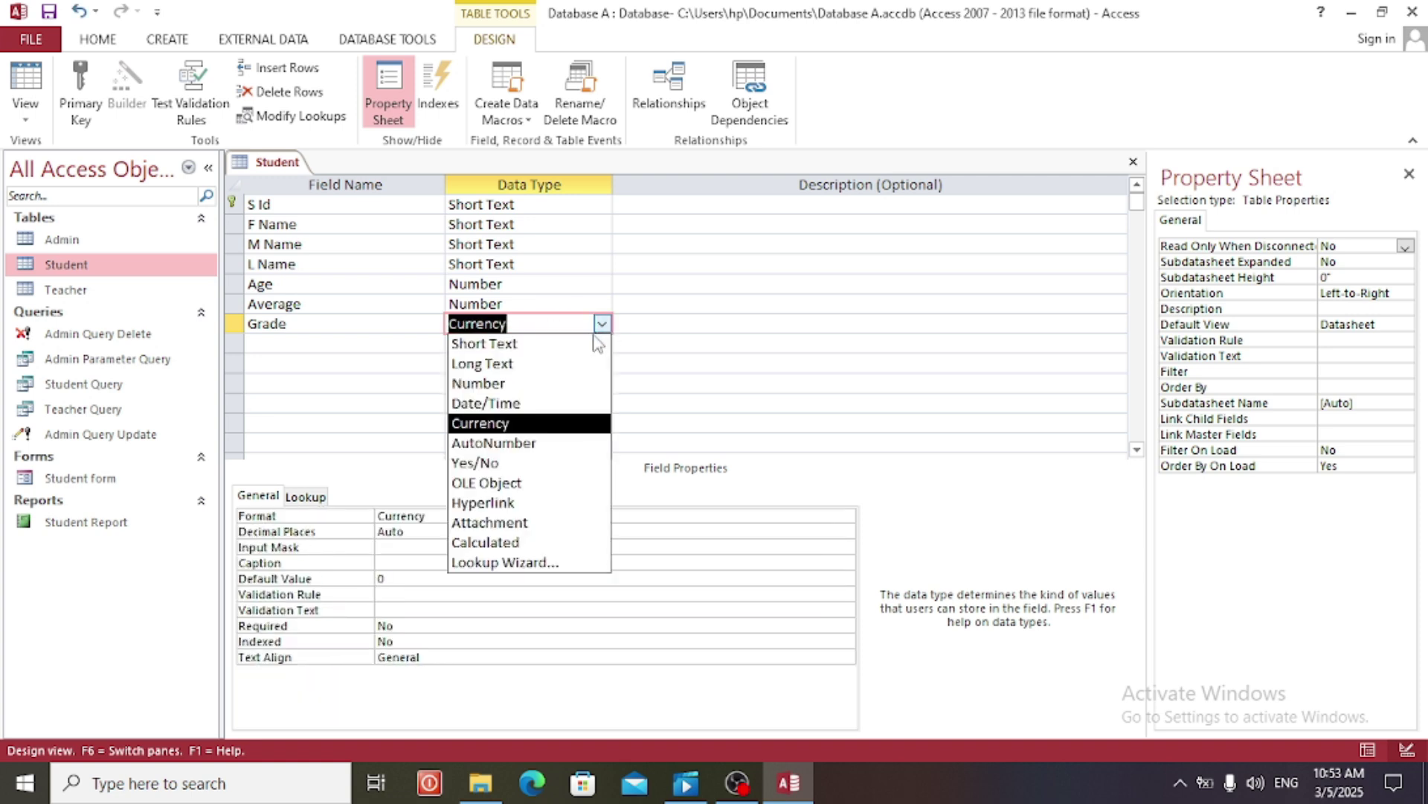
{"action": "left_click", "coordinate": [516, 345]}
Start the Lookup Wizard for the Grade field and choose to type in the list values manually.
{"action": "left_click", "coordinate": [602, 323]}
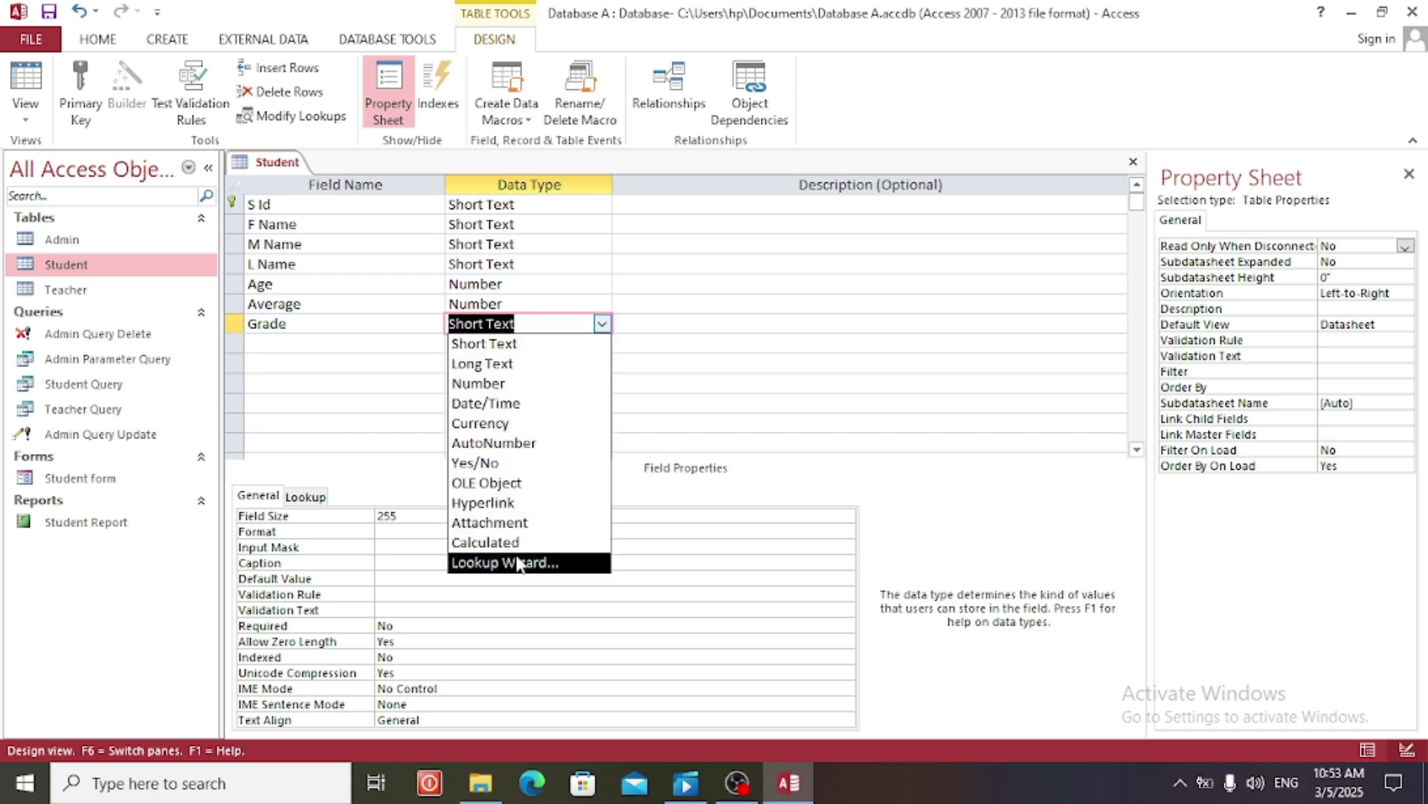
{"action": "left_click", "coordinate": [540, 563]}
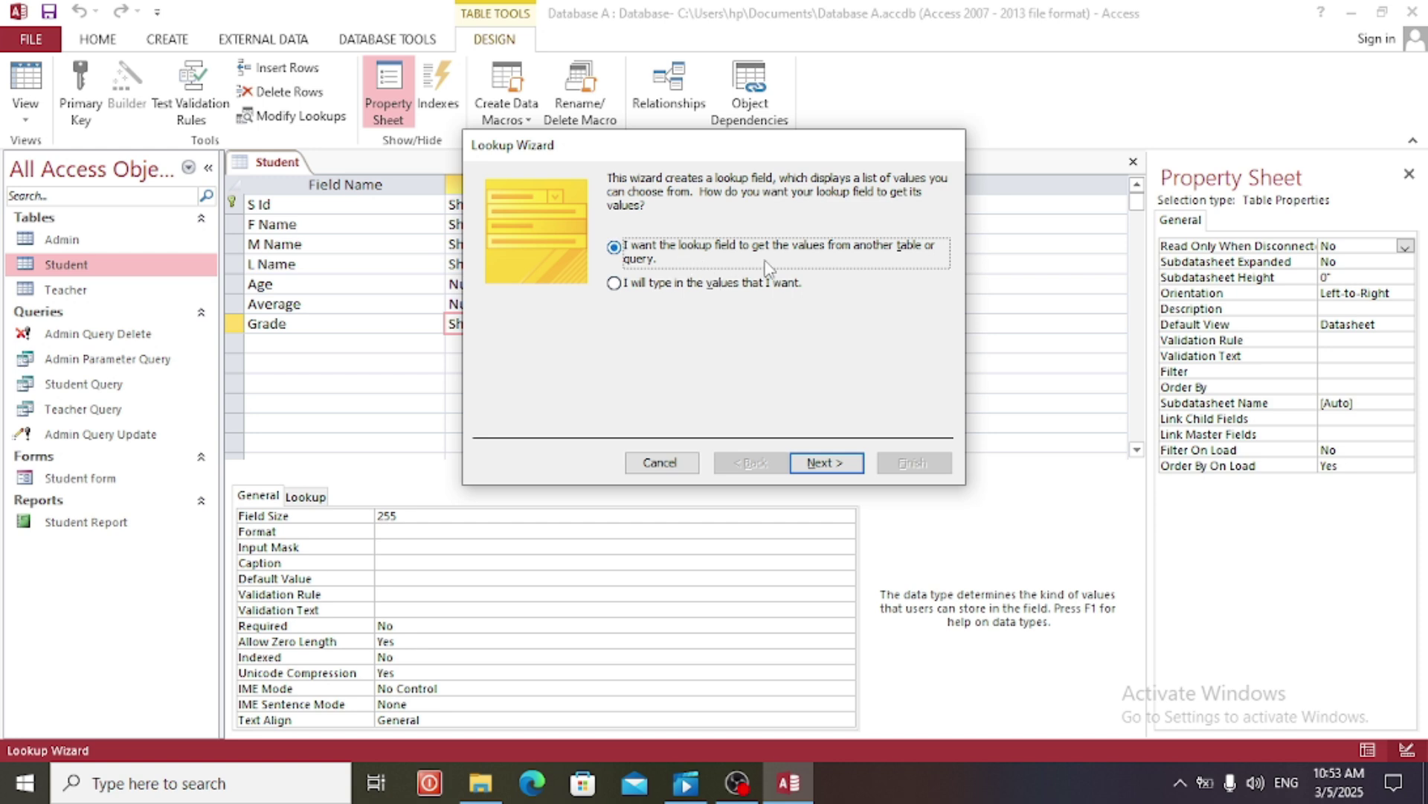
{"action": "left_click", "coordinate": [614, 284]}
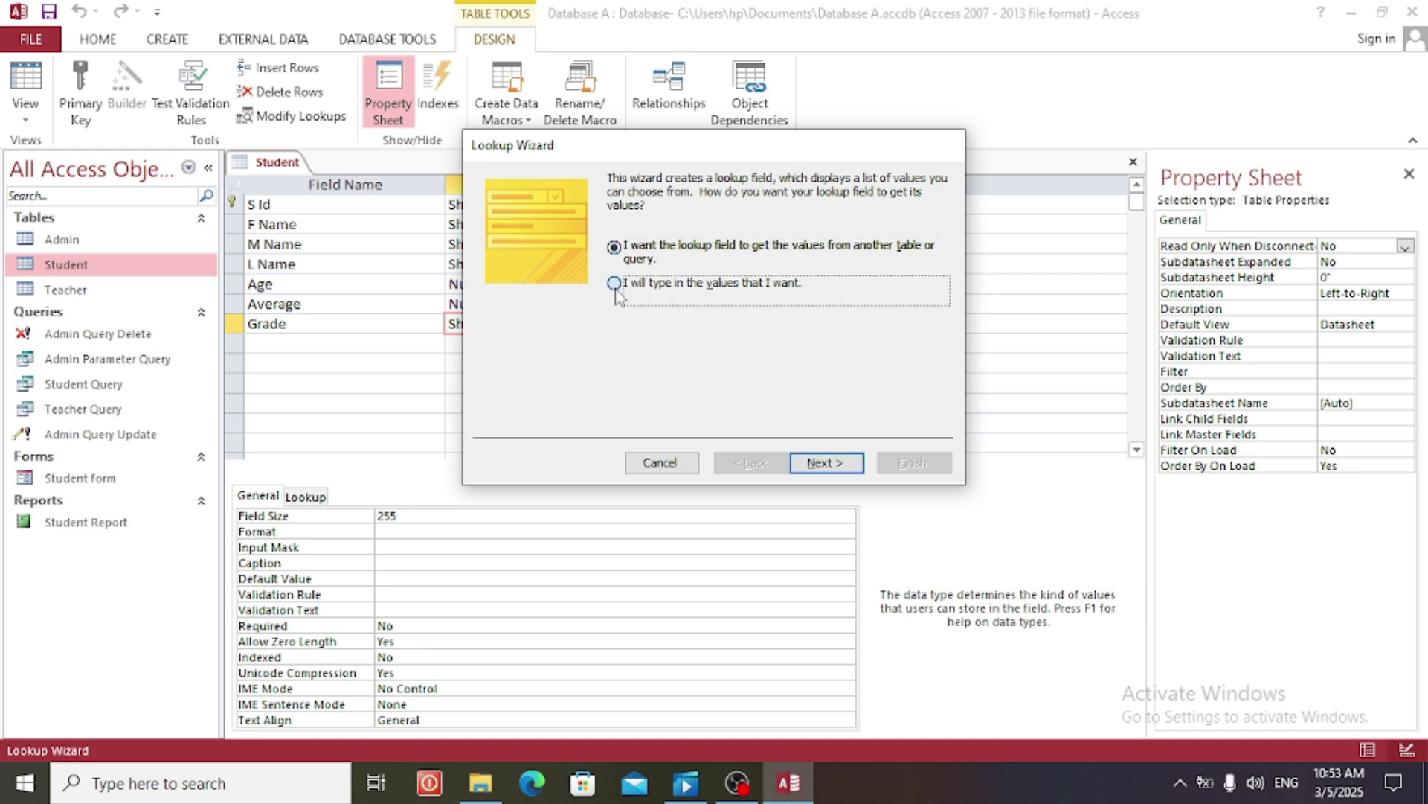
{"action": "left_click", "coordinate": [826, 463]}
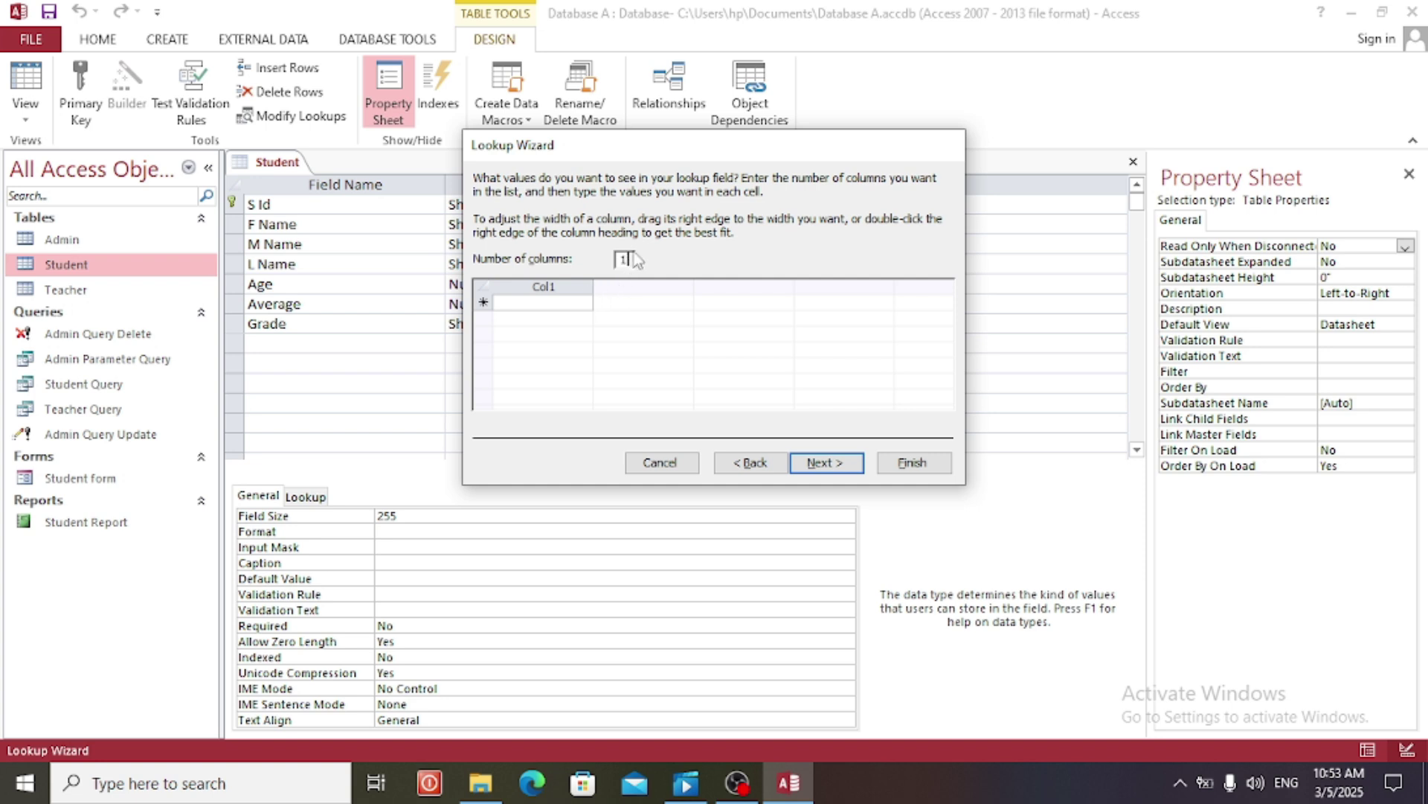
Fill the single lookup column with the values A, B, C, D, F and NG.
{"action": "left_click", "coordinate": [549, 305]}
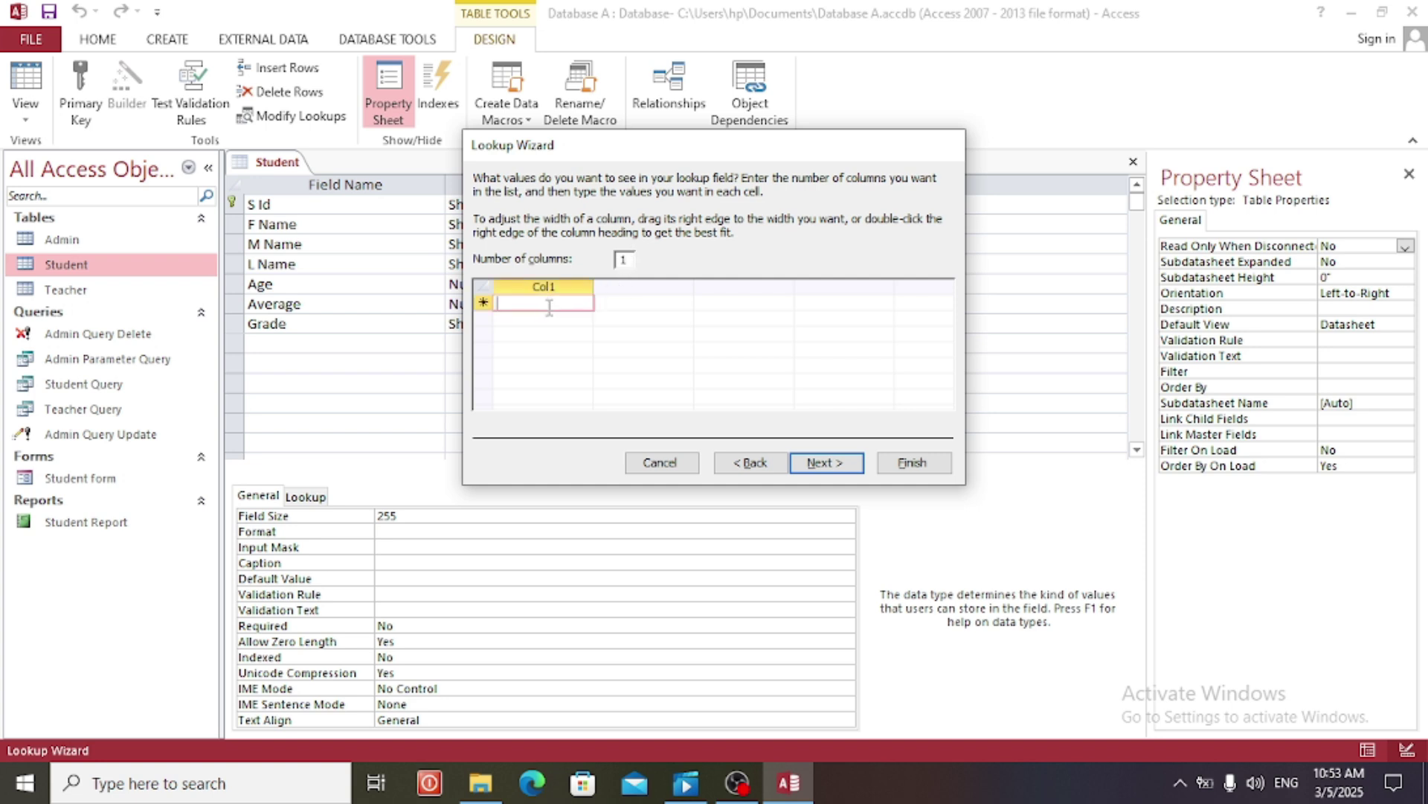
{"action": "key", "text": "Caps_Lock"}
{"action": "type", "text": "A"}
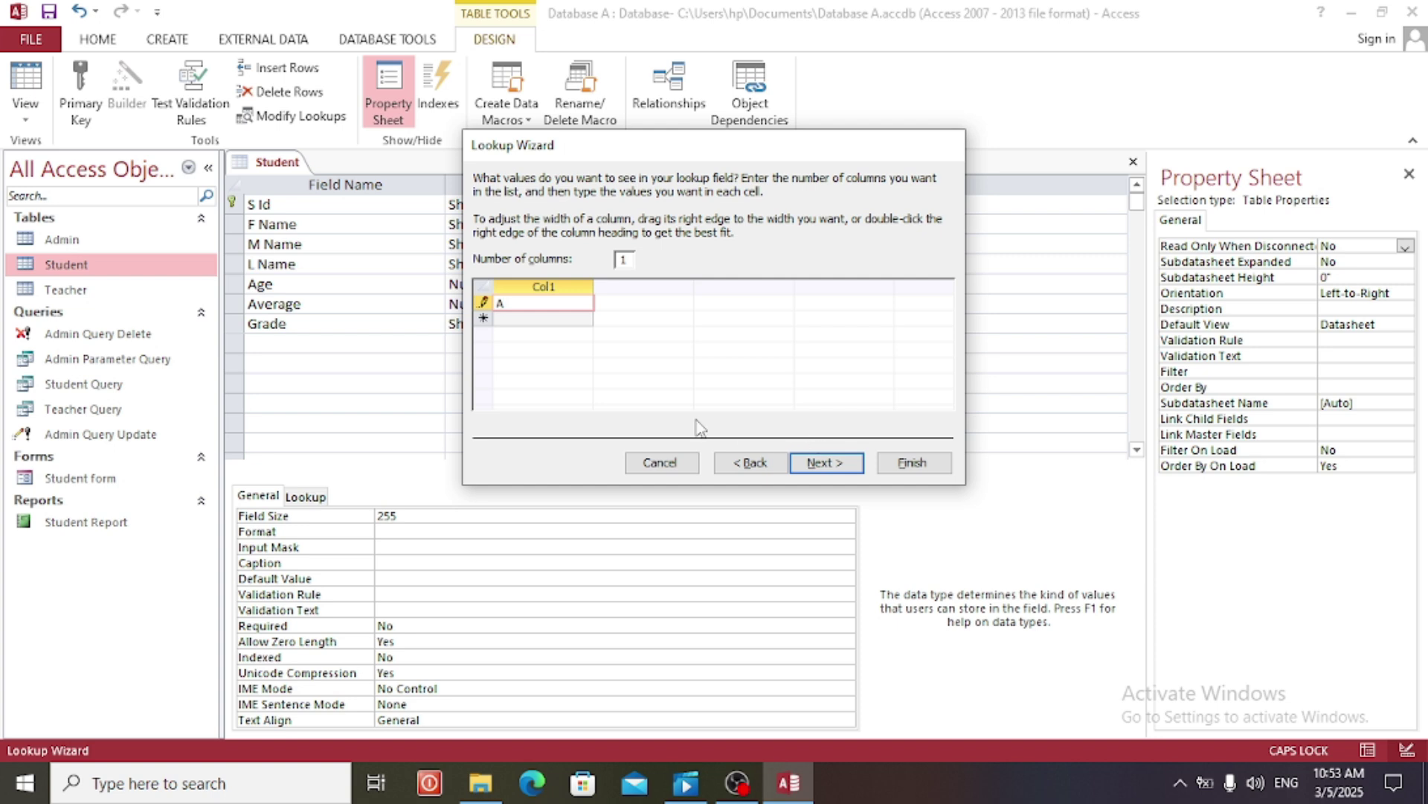
{"action": "left_click", "coordinate": [544, 322]}
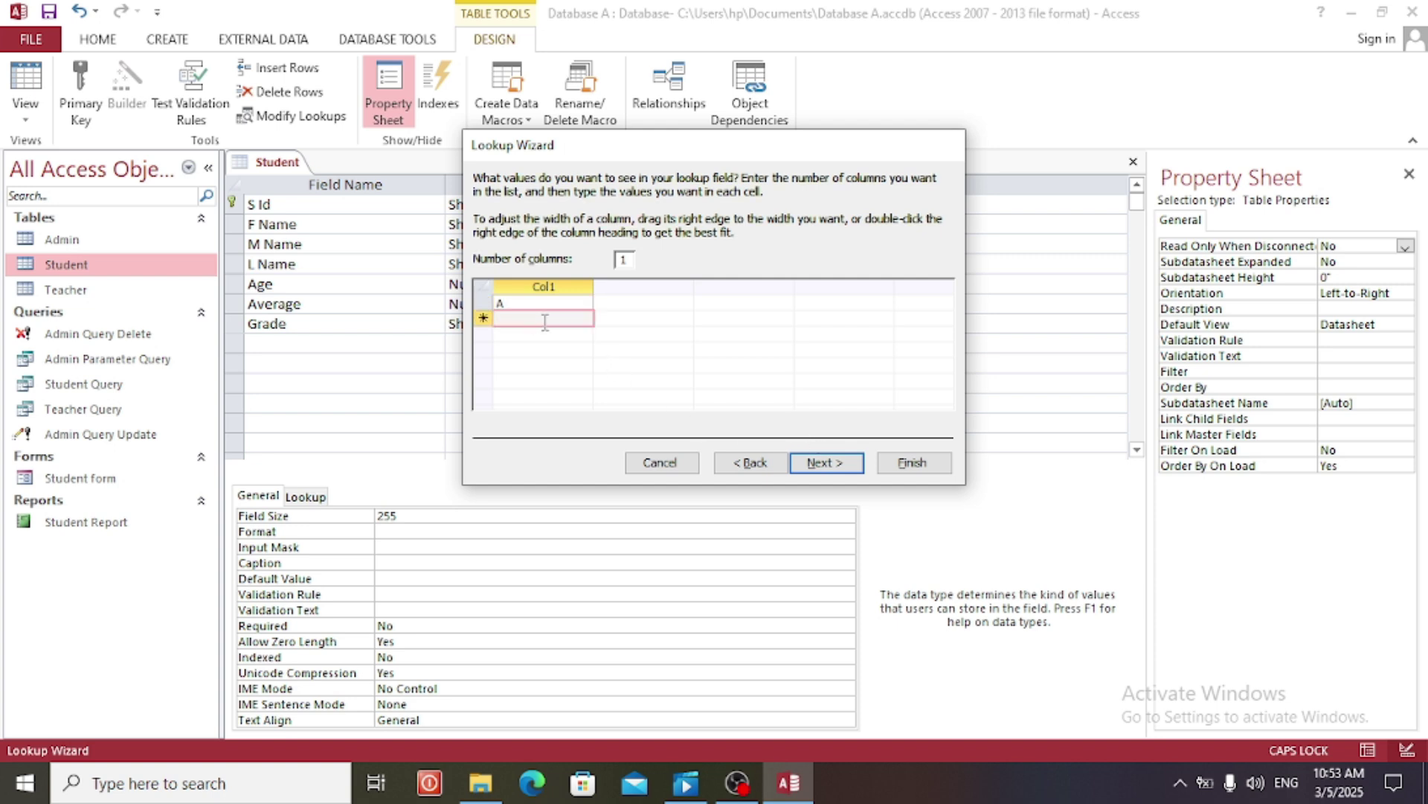
{"action": "type", "text": "B"}
{"action": "left_click", "coordinate": [510, 333]}
{"action": "type", "text": "C"}
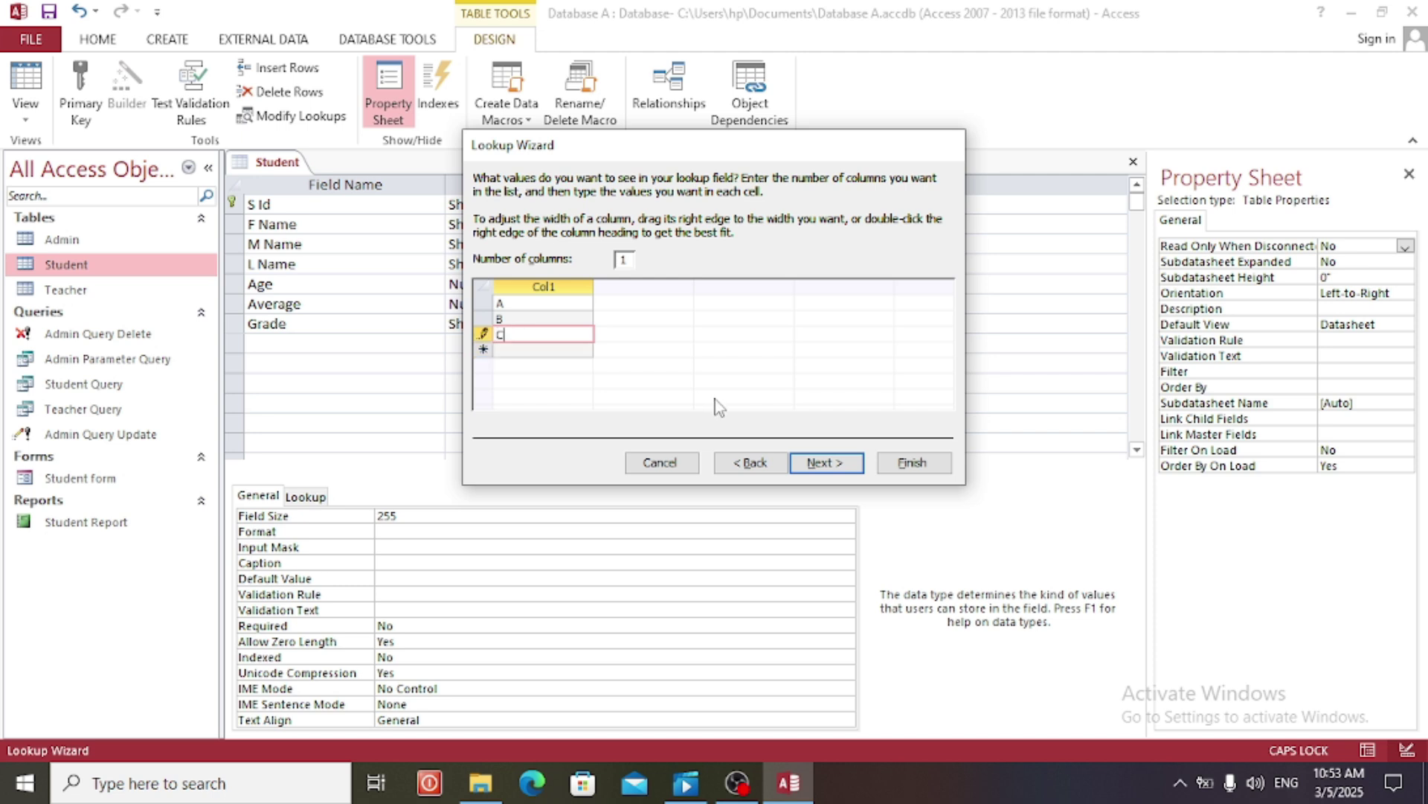
{"action": "left_click", "coordinate": [528, 351]}
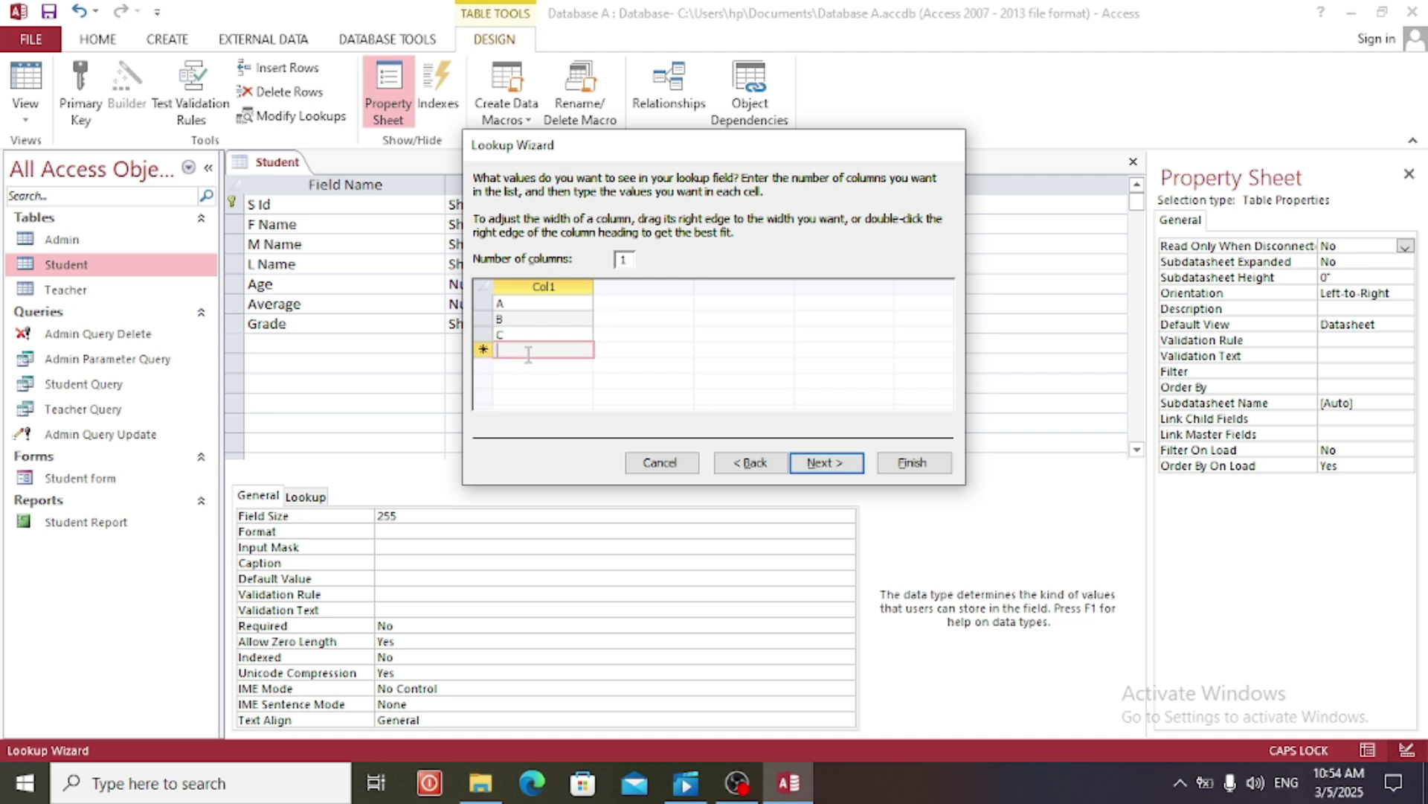
{"action": "type", "text": "D"}
{"action": "left_click", "coordinate": [521, 365]}
{"action": "type", "text": "F"}
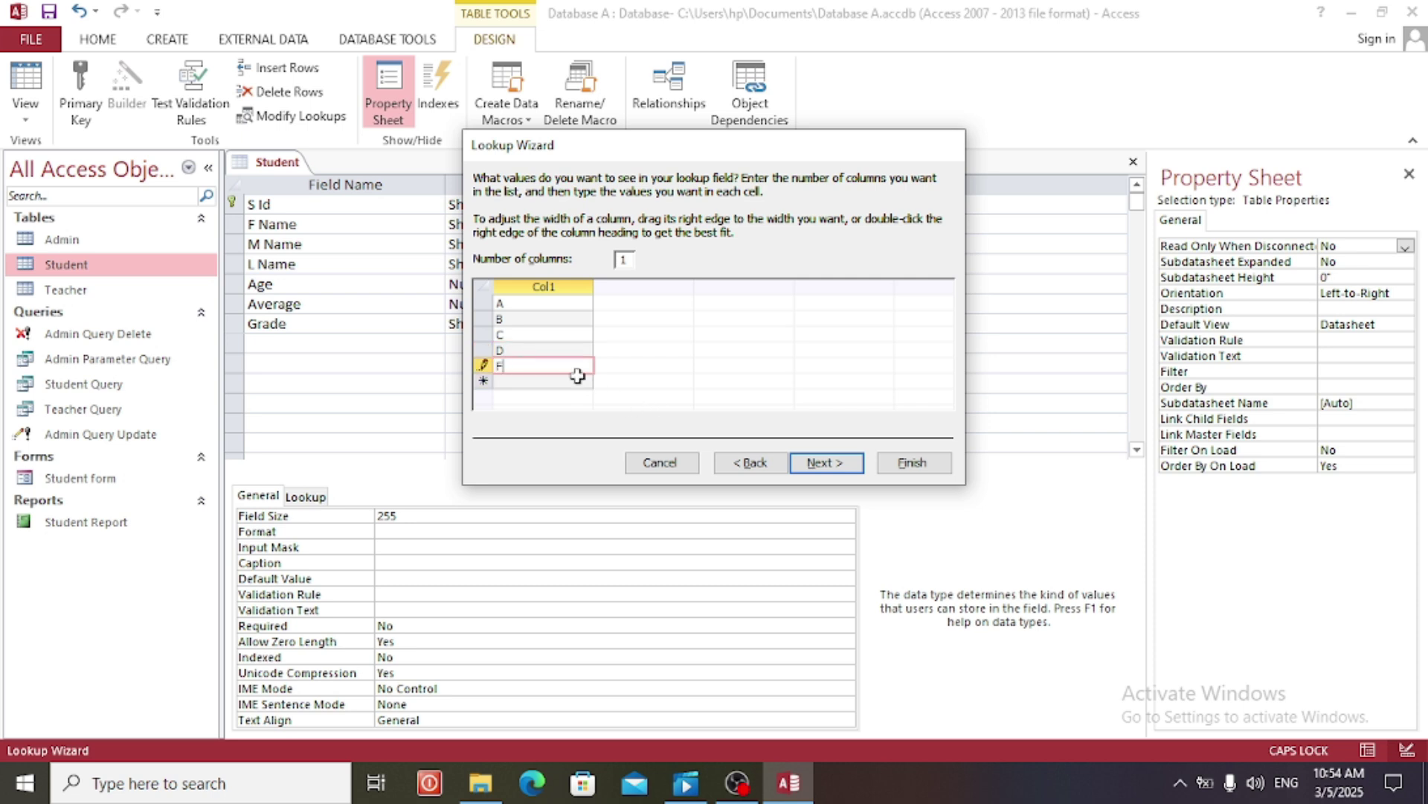
{"action": "key", "text": "Return"}
{"action": "type", "text": "NG"}
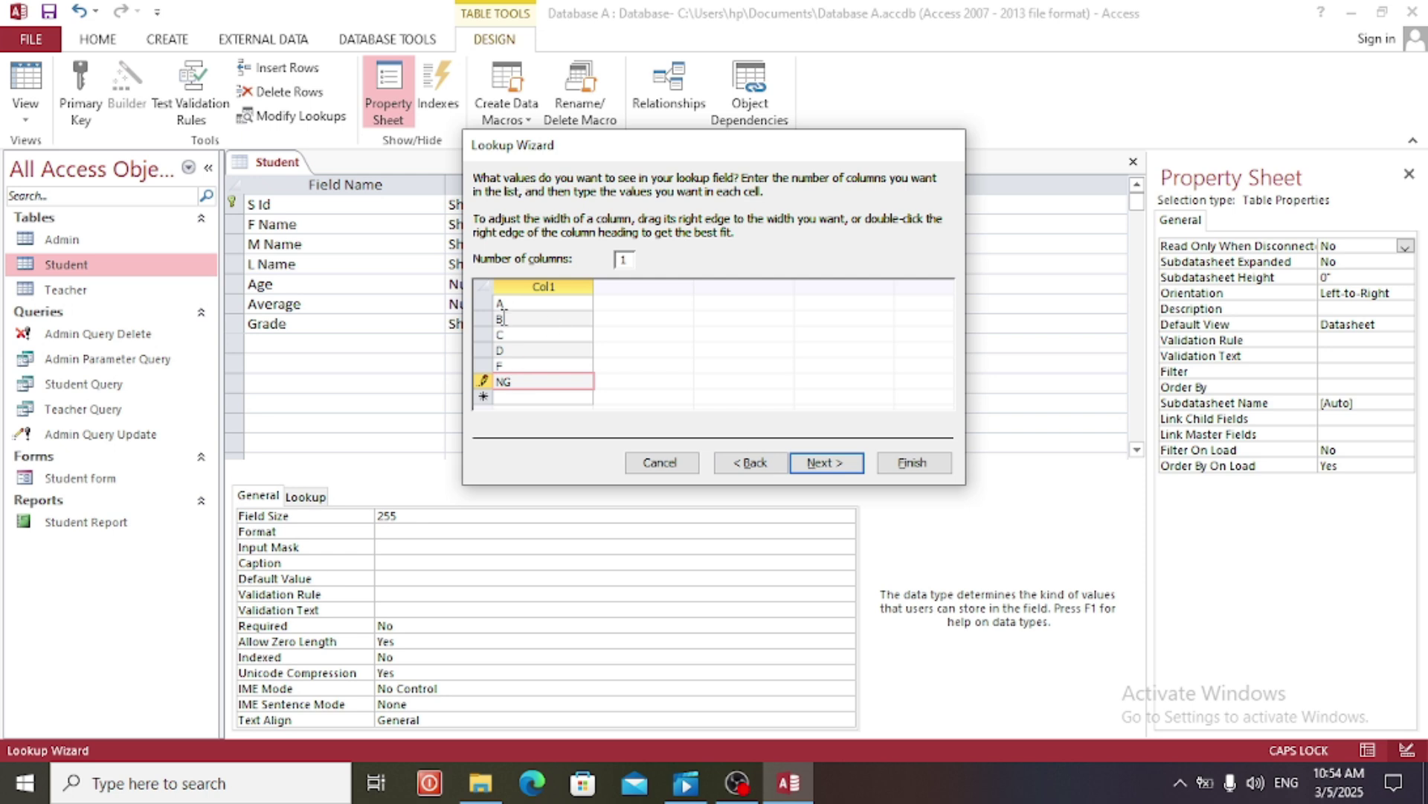
Finish the Lookup Wizard with the label Grade, and save the Student table before returning to Datasheet View.
{"action": "left_click", "coordinate": [819, 463]}
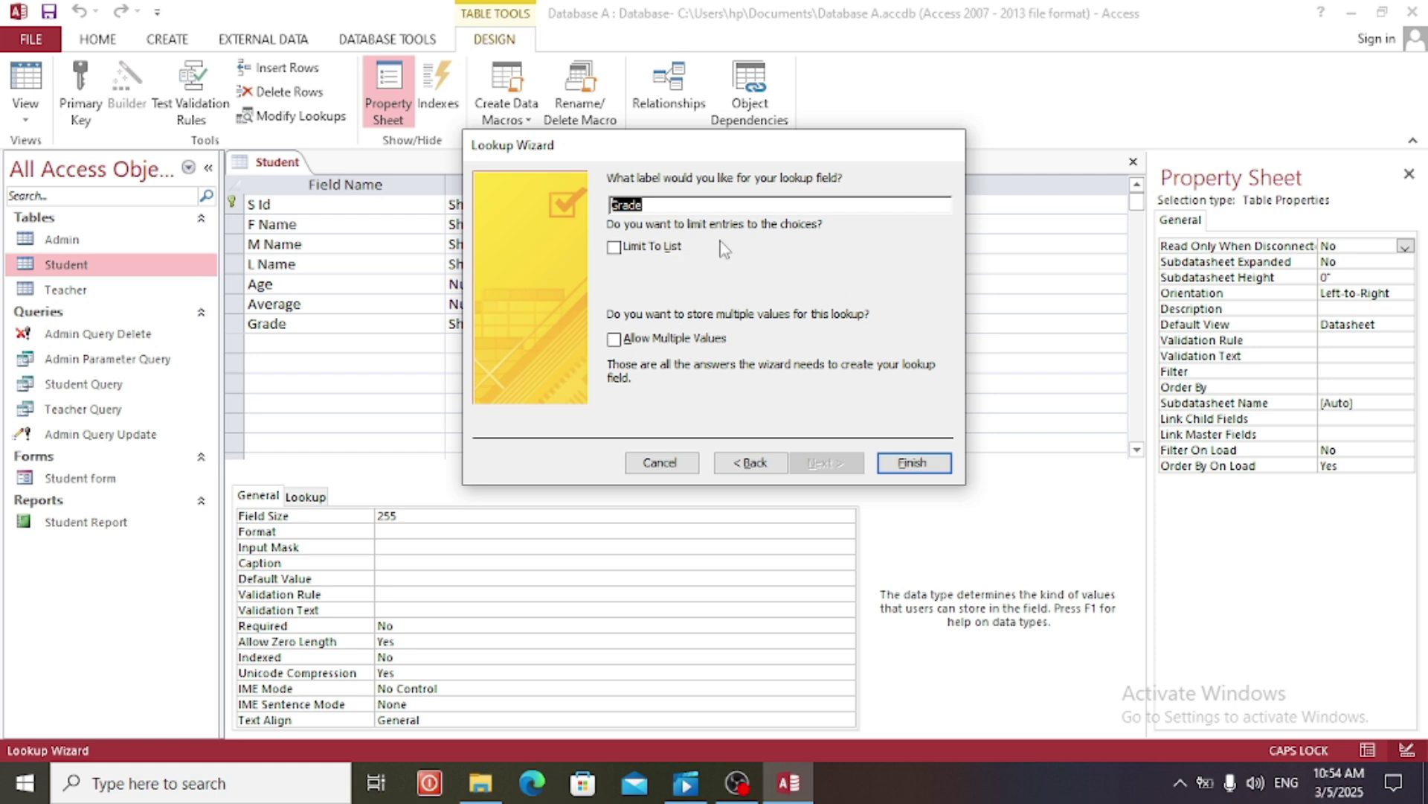
{"action": "left_click", "coordinate": [906, 469]}
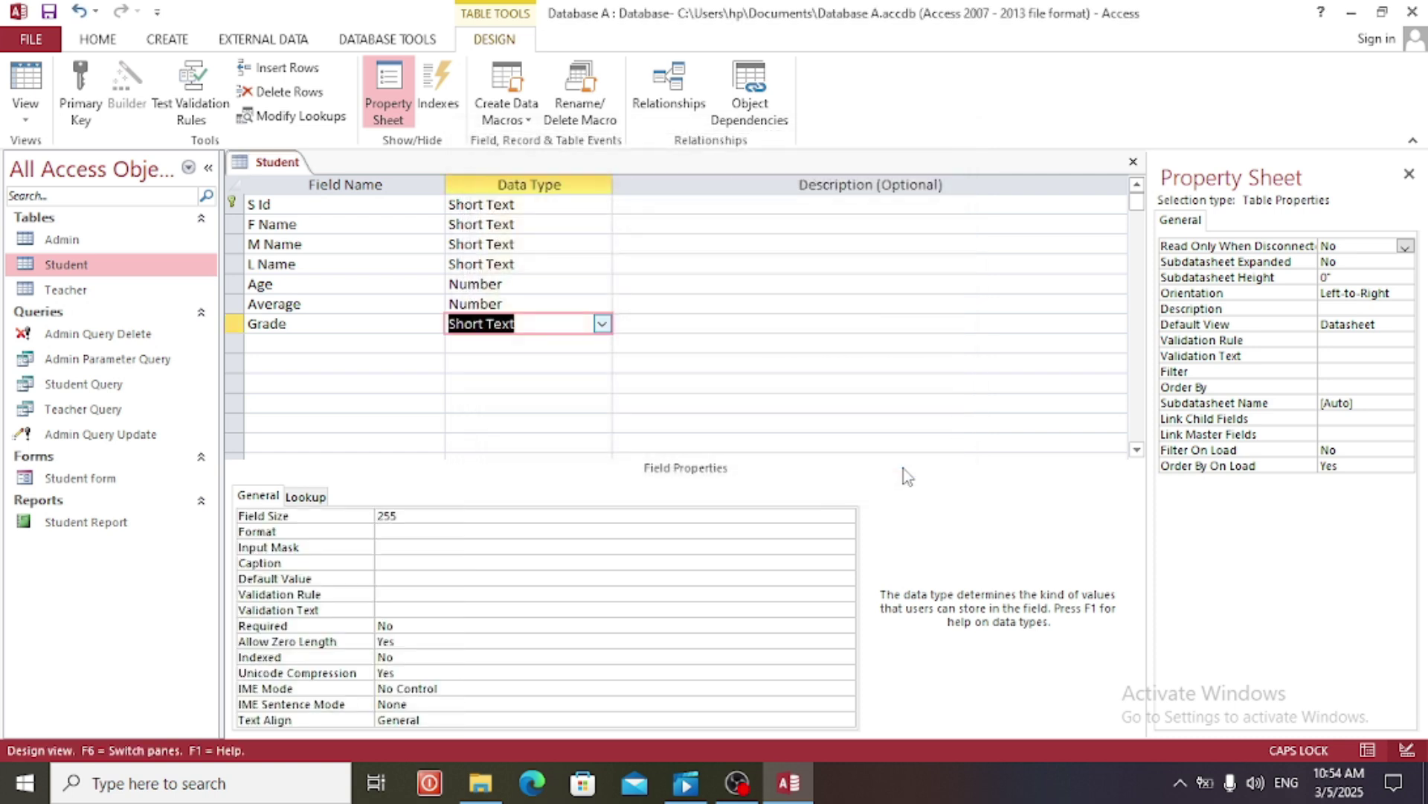
{"action": "left_click", "coordinate": [47, 12]}
{"action": "left_click", "coordinate": [37, 95]}
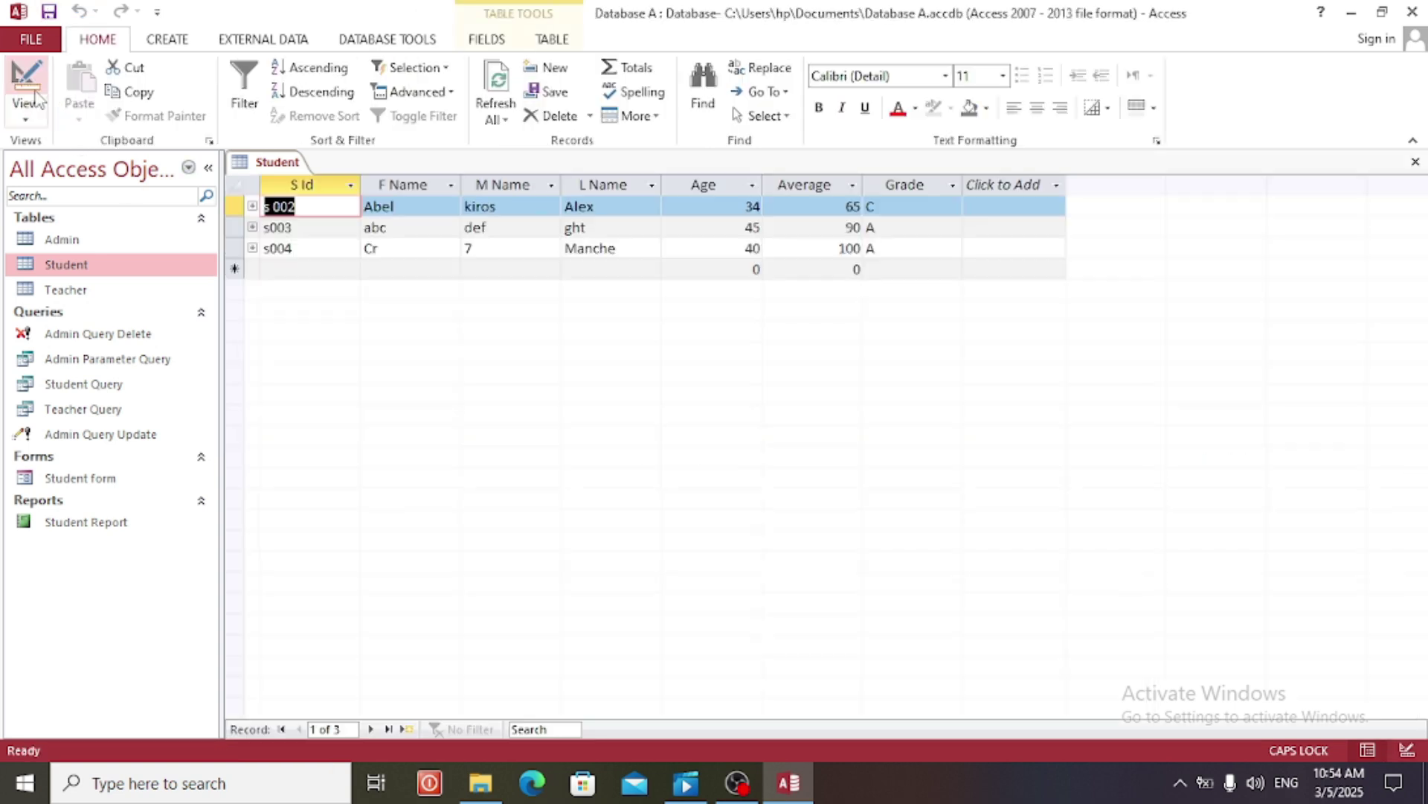
Add a new student record with the student ID, first, middle and last names, age 32 and average 78.
{"action": "left_click", "coordinate": [294, 268]}
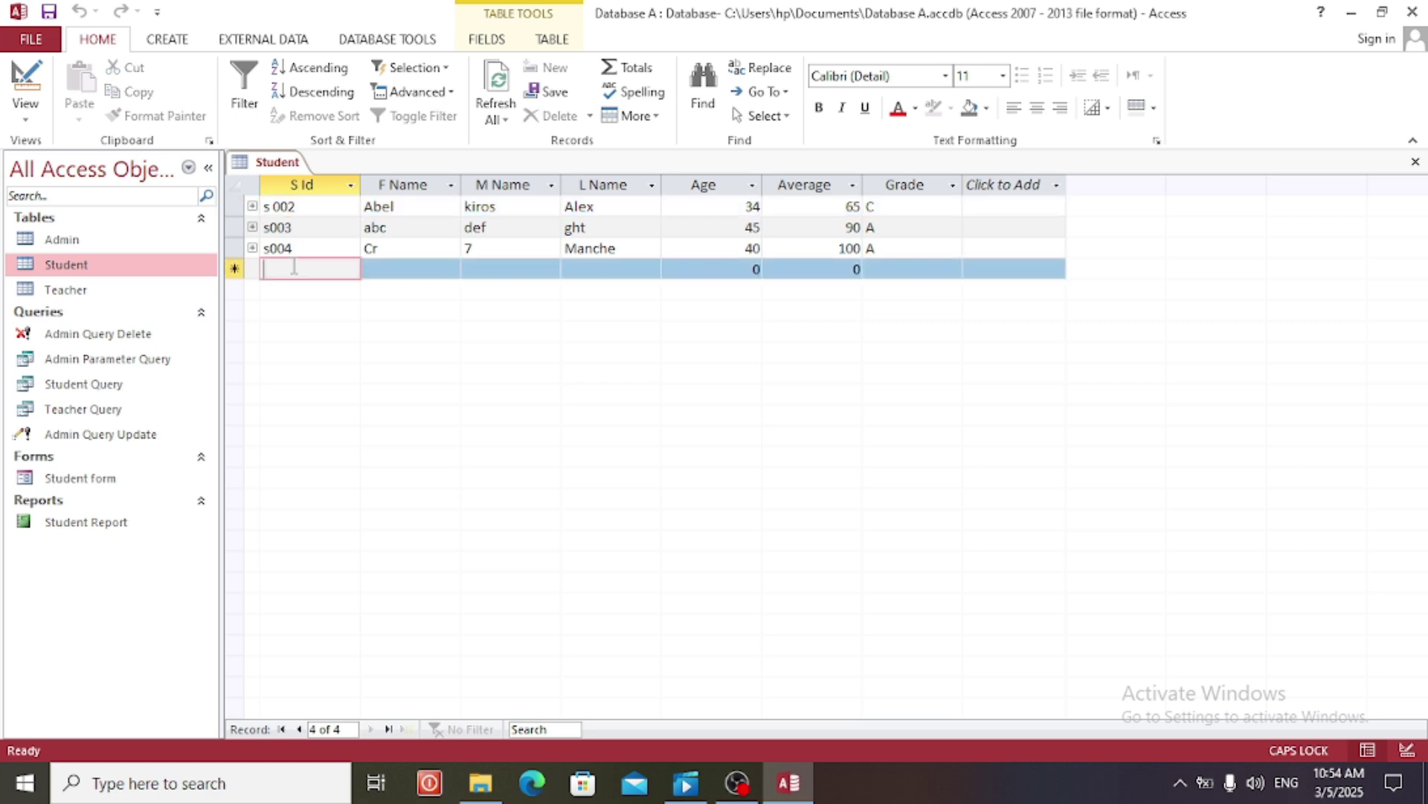
{"action": "type", "text": "S005"}
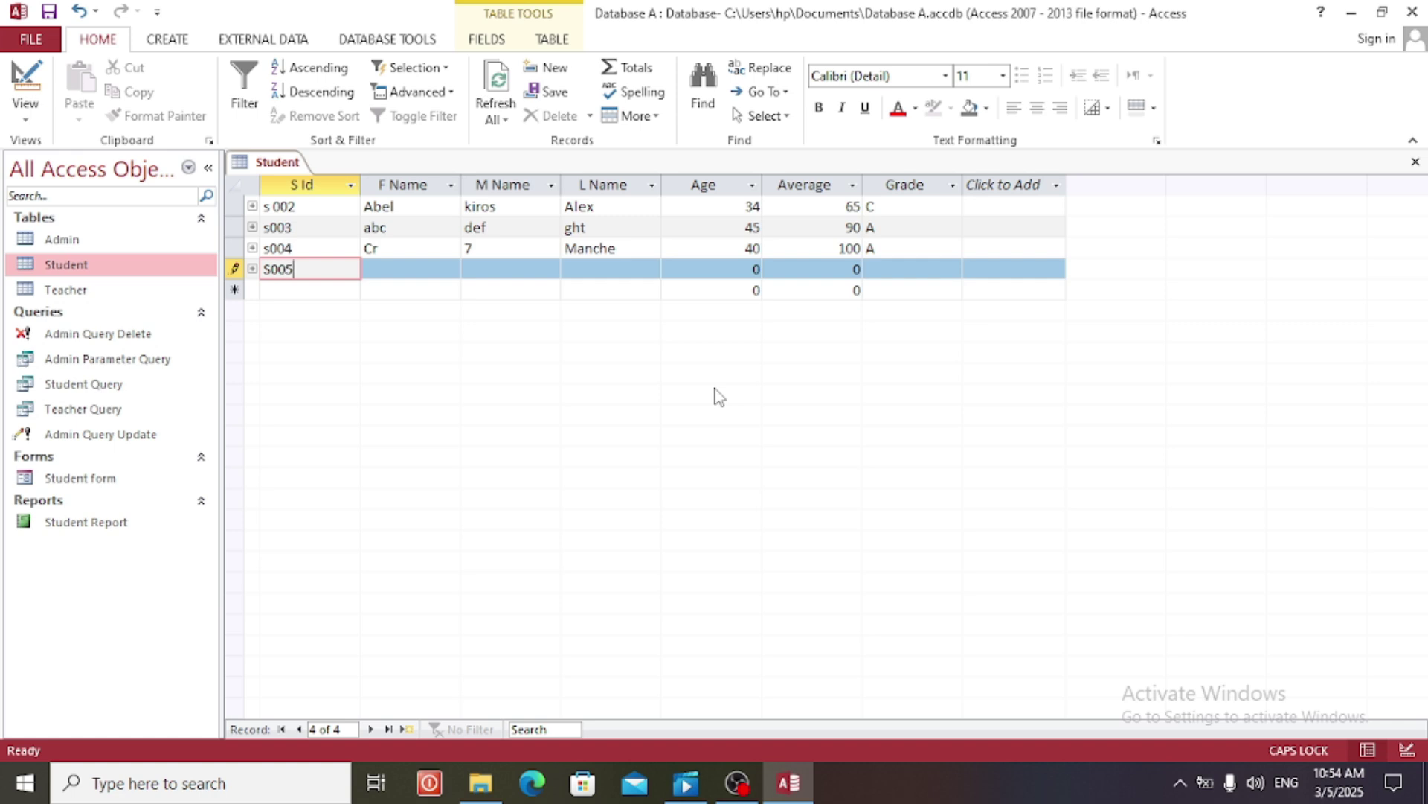
{"action": "key", "text": "Tab"}
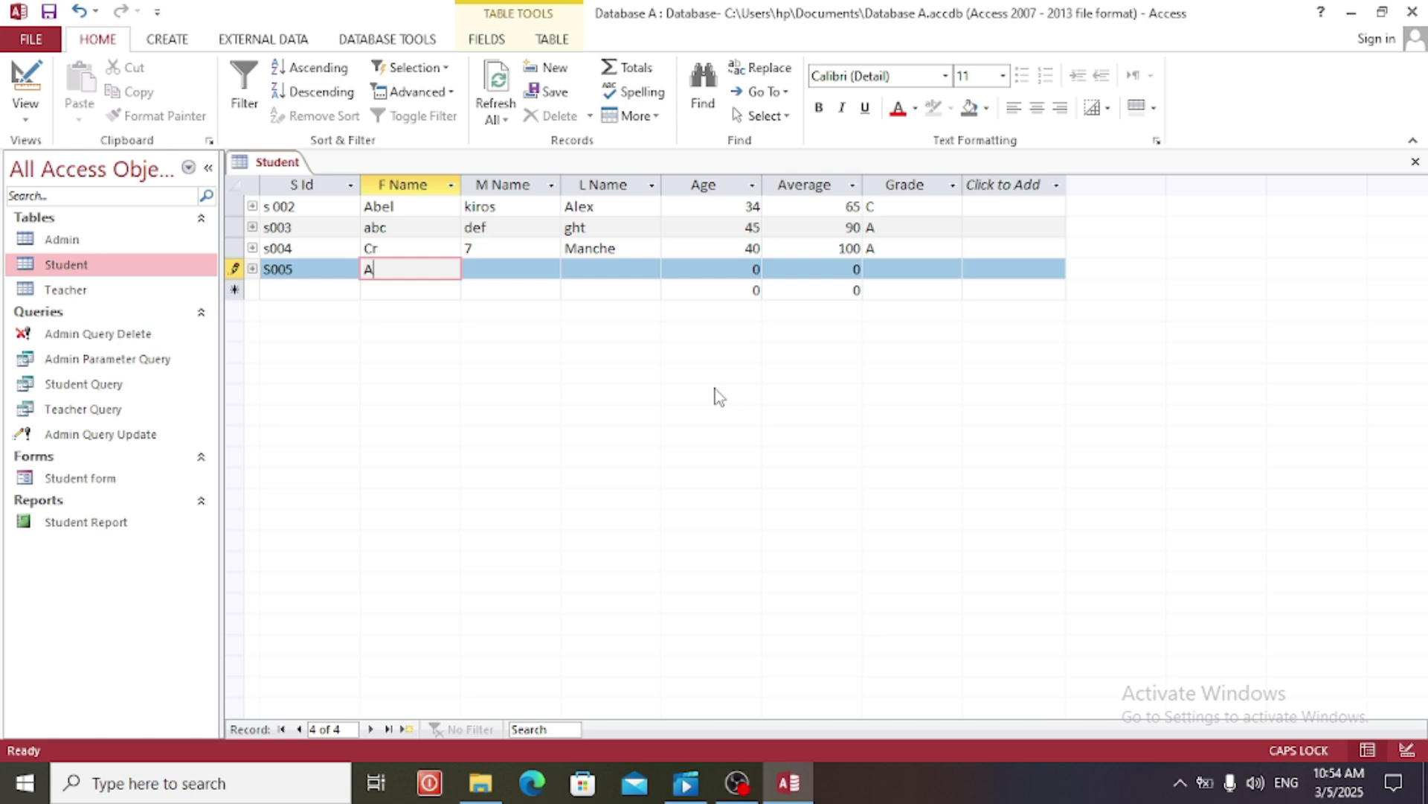
{"action": "type", "text": "ABDF"}
{"action": "key", "text": "Tab"}
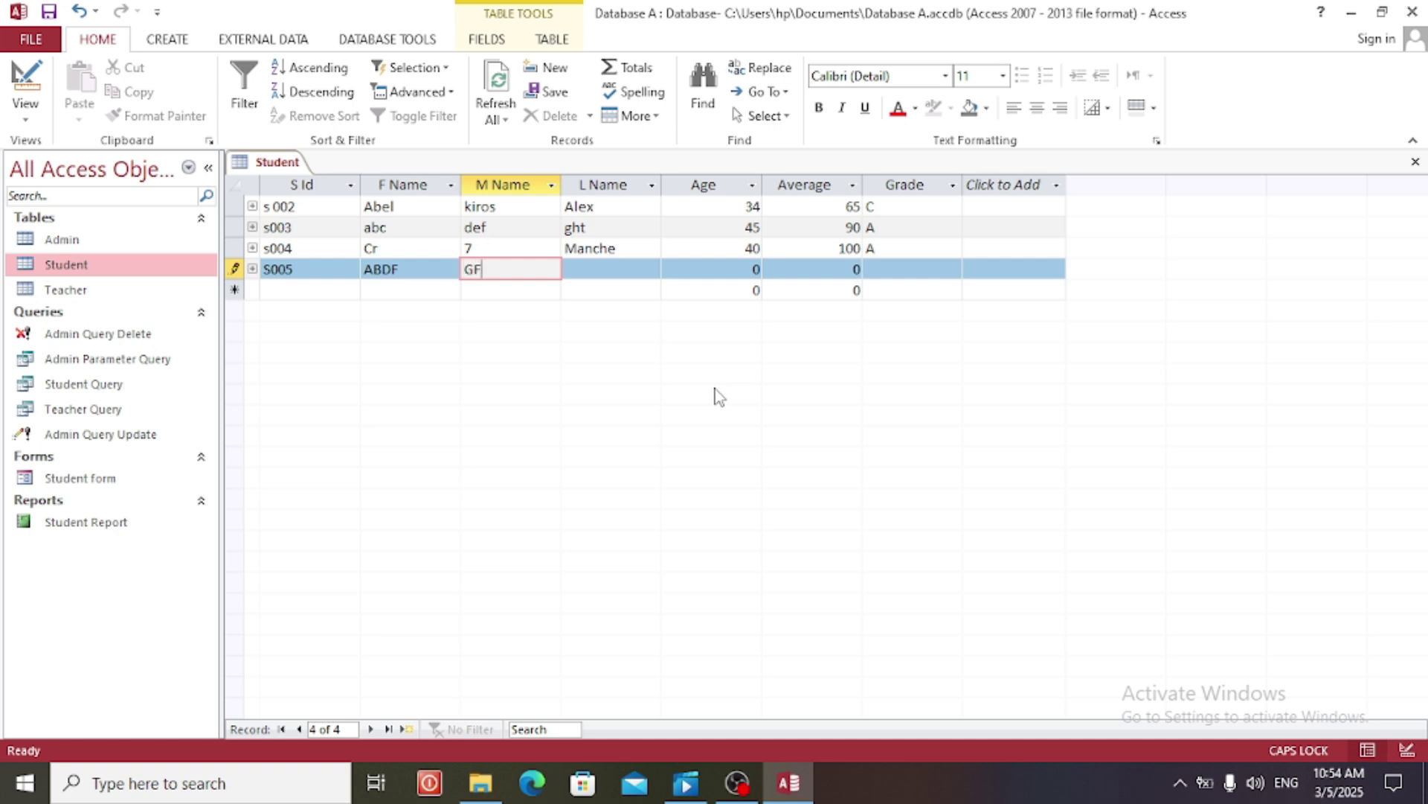
{"action": "key", "text": "Tab"}
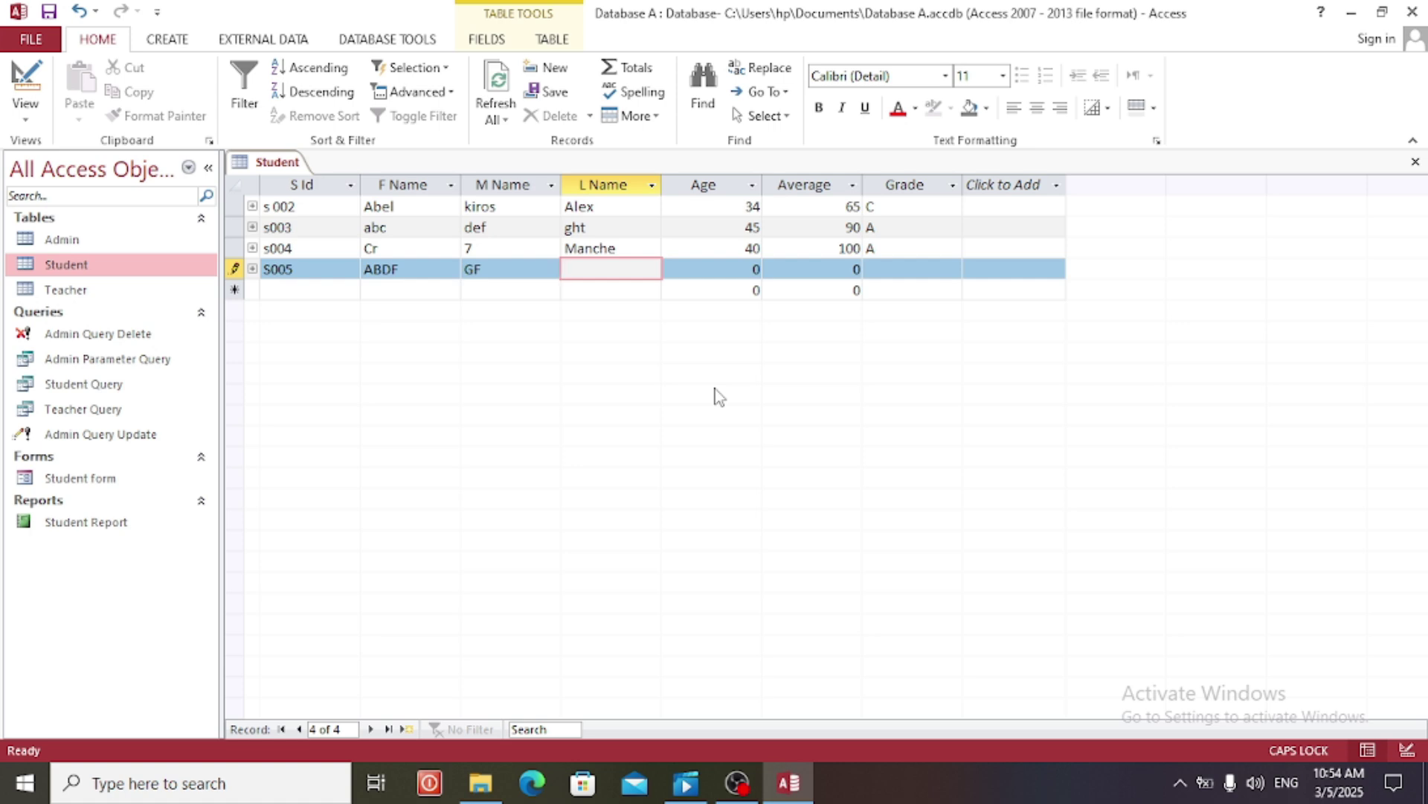
{"action": "key", "text": "Tab"}
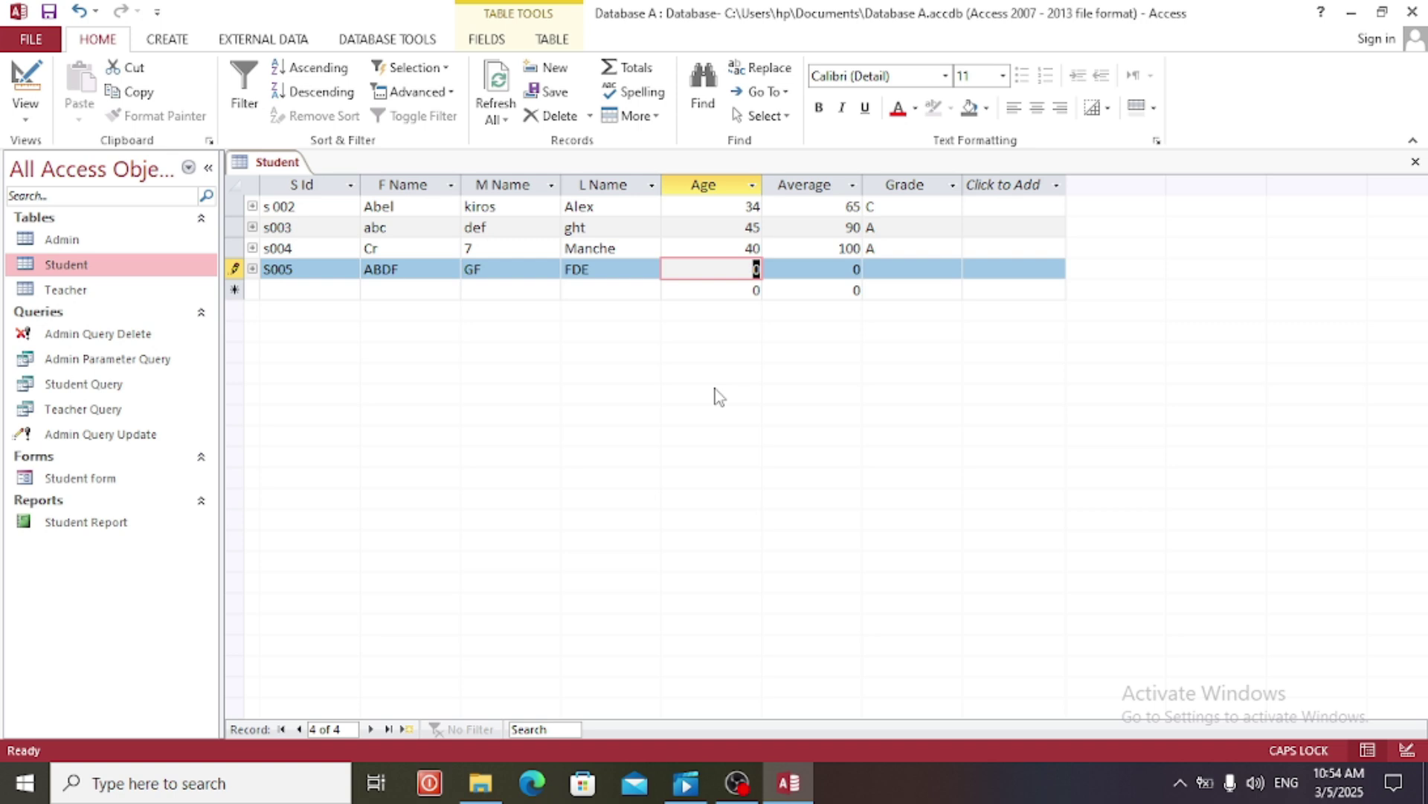
{"action": "type", "text": "32"}
{"action": "key", "text": "Tab"}
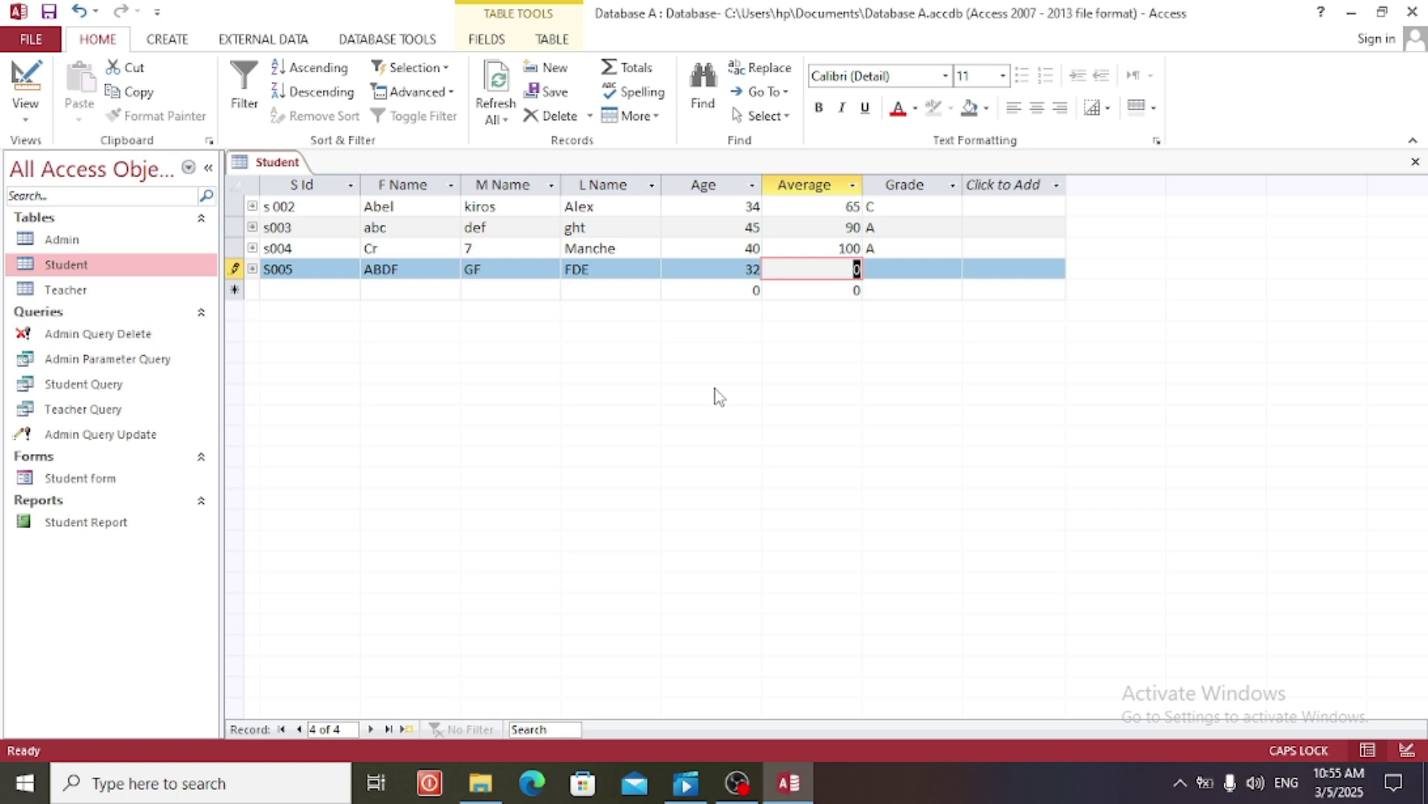
{"action": "type", "text": "78"}
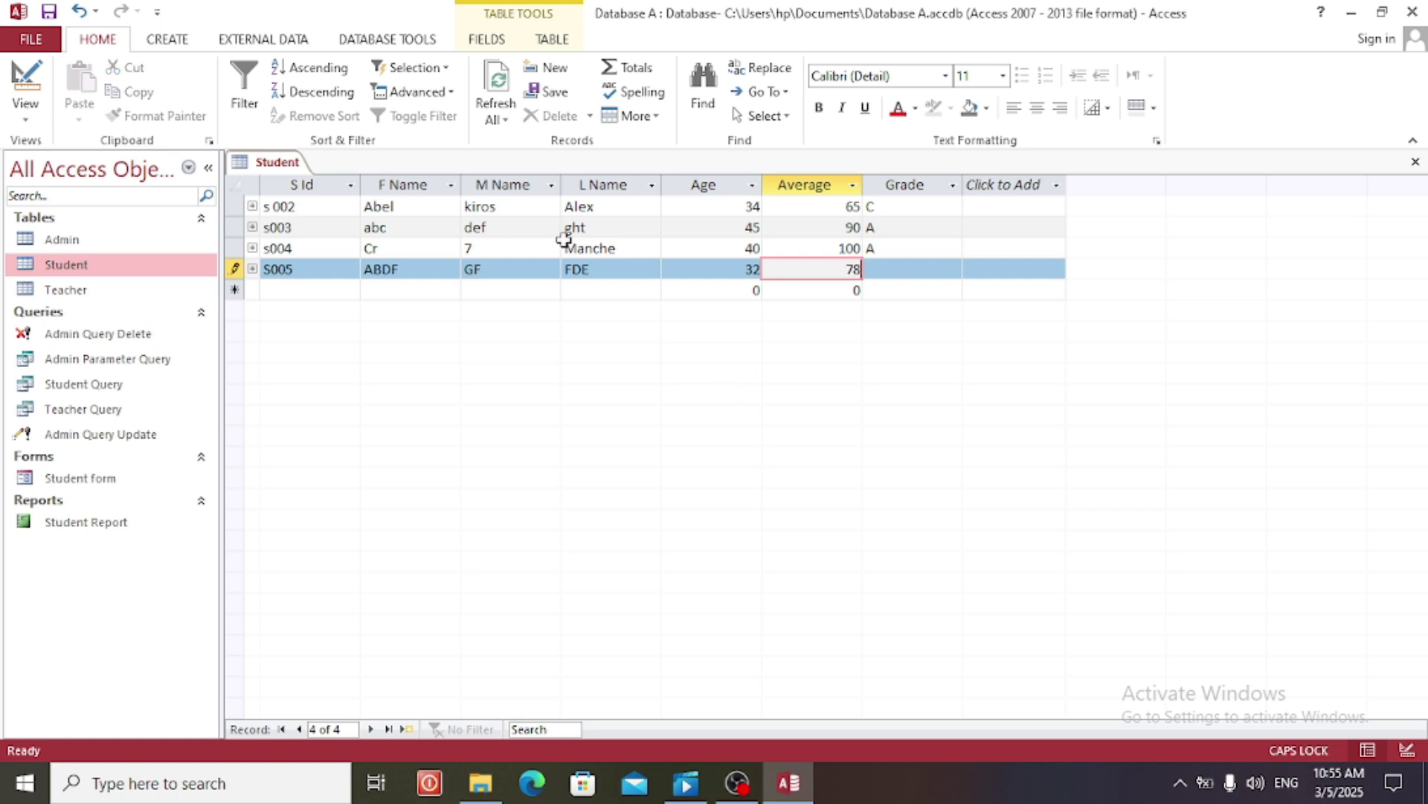
Try the grades A, B, C, D, F and NG in turn from the lookup list in the new record's Grade cell.
{"action": "left_click", "coordinate": [904, 269]}
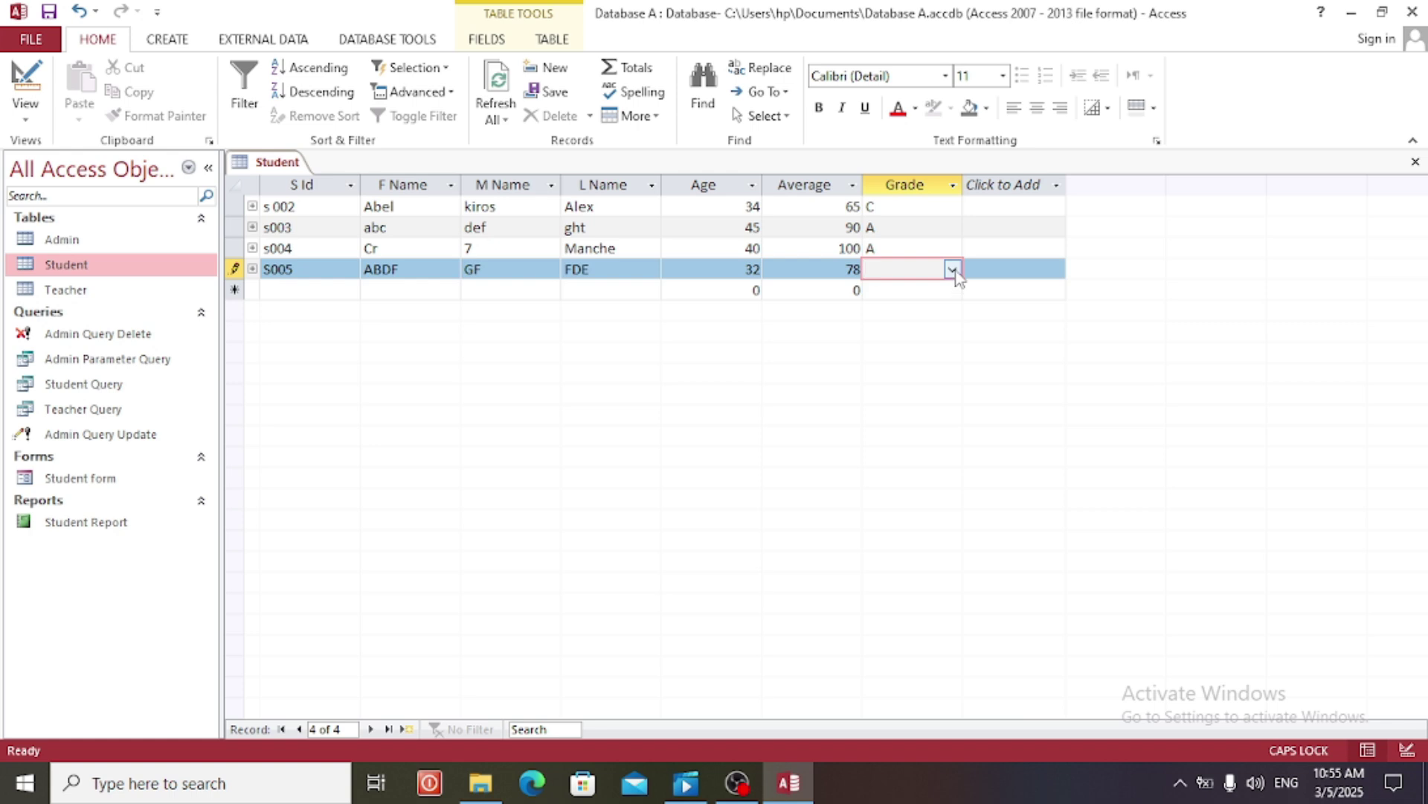
{"action": "left_click", "coordinate": [952, 270]}
{"action": "left_click", "coordinate": [905, 293]}
{"action": "left_click", "coordinate": [952, 269]}
{"action": "left_click", "coordinate": [905, 295]}
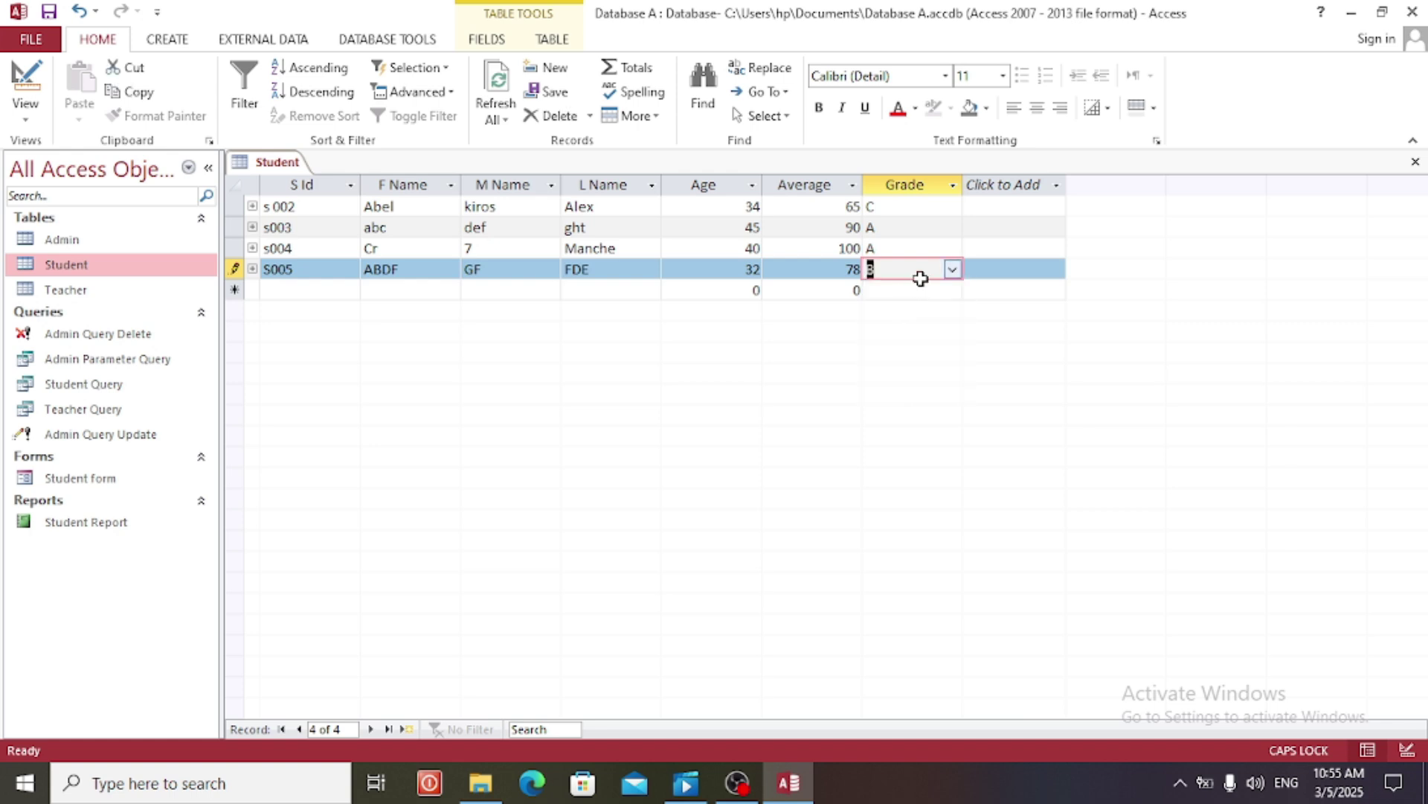
{"action": "left_click", "coordinate": [953, 269]}
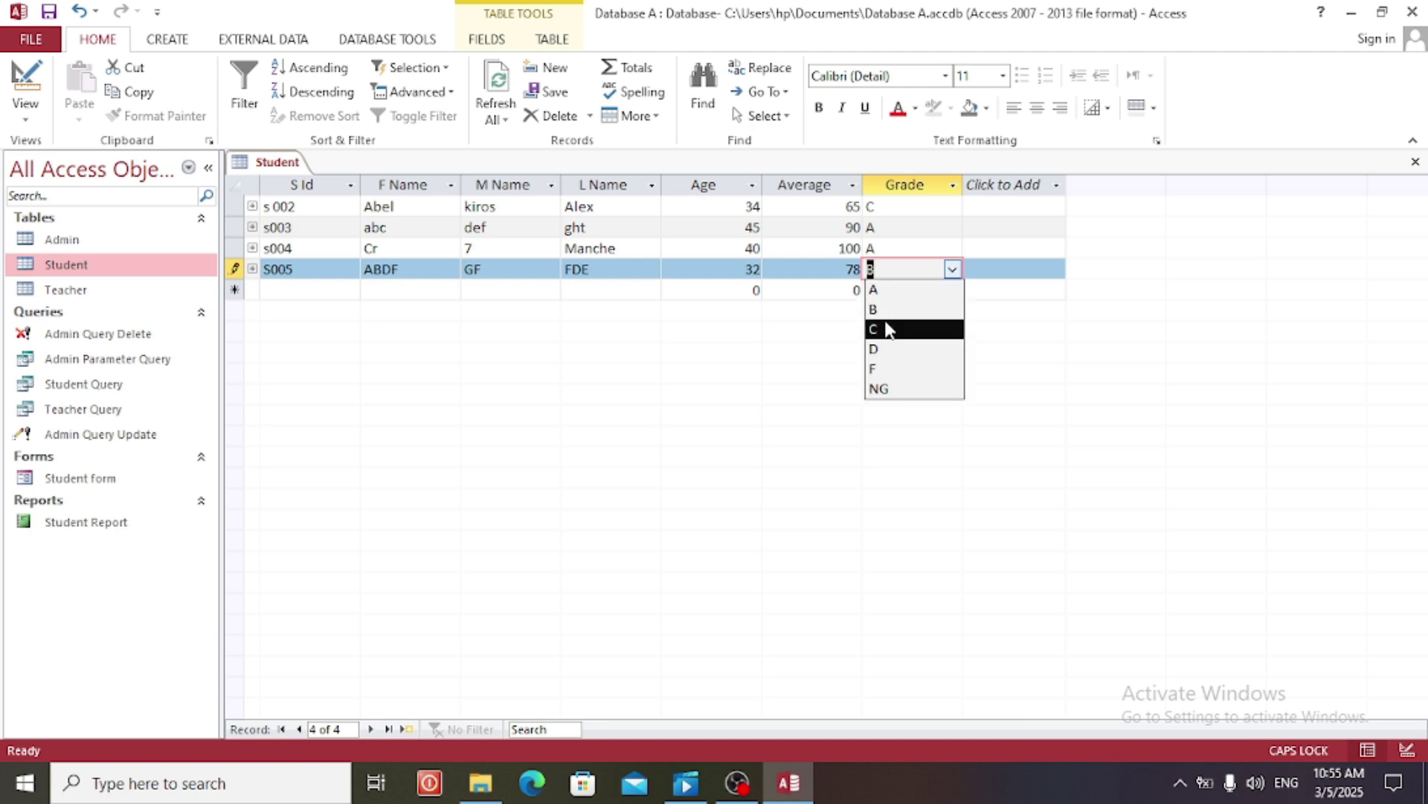
{"action": "left_click", "coordinate": [910, 329]}
{"action": "left_click", "coordinate": [952, 269]}
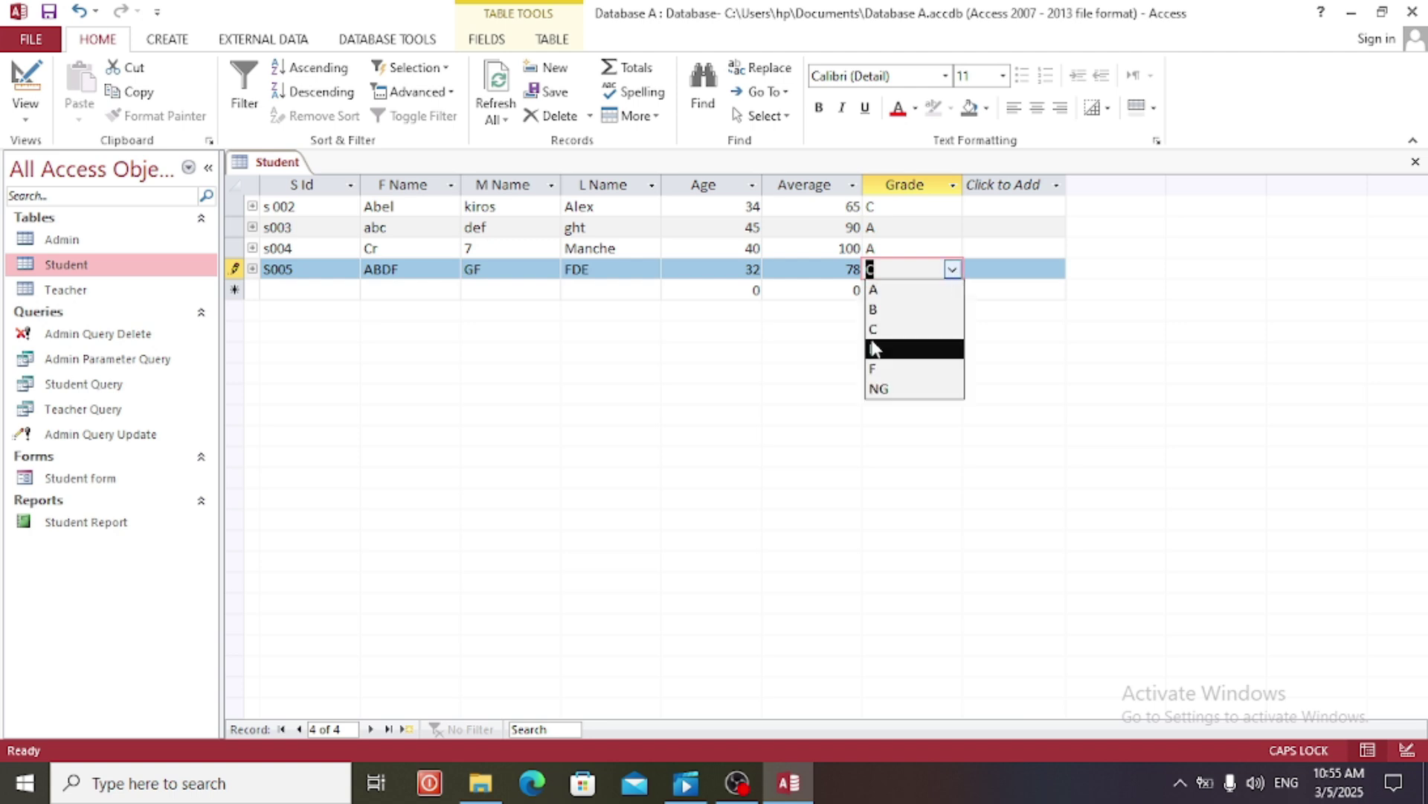
{"action": "left_click", "coordinate": [877, 347]}
{"action": "left_click", "coordinate": [953, 271]}
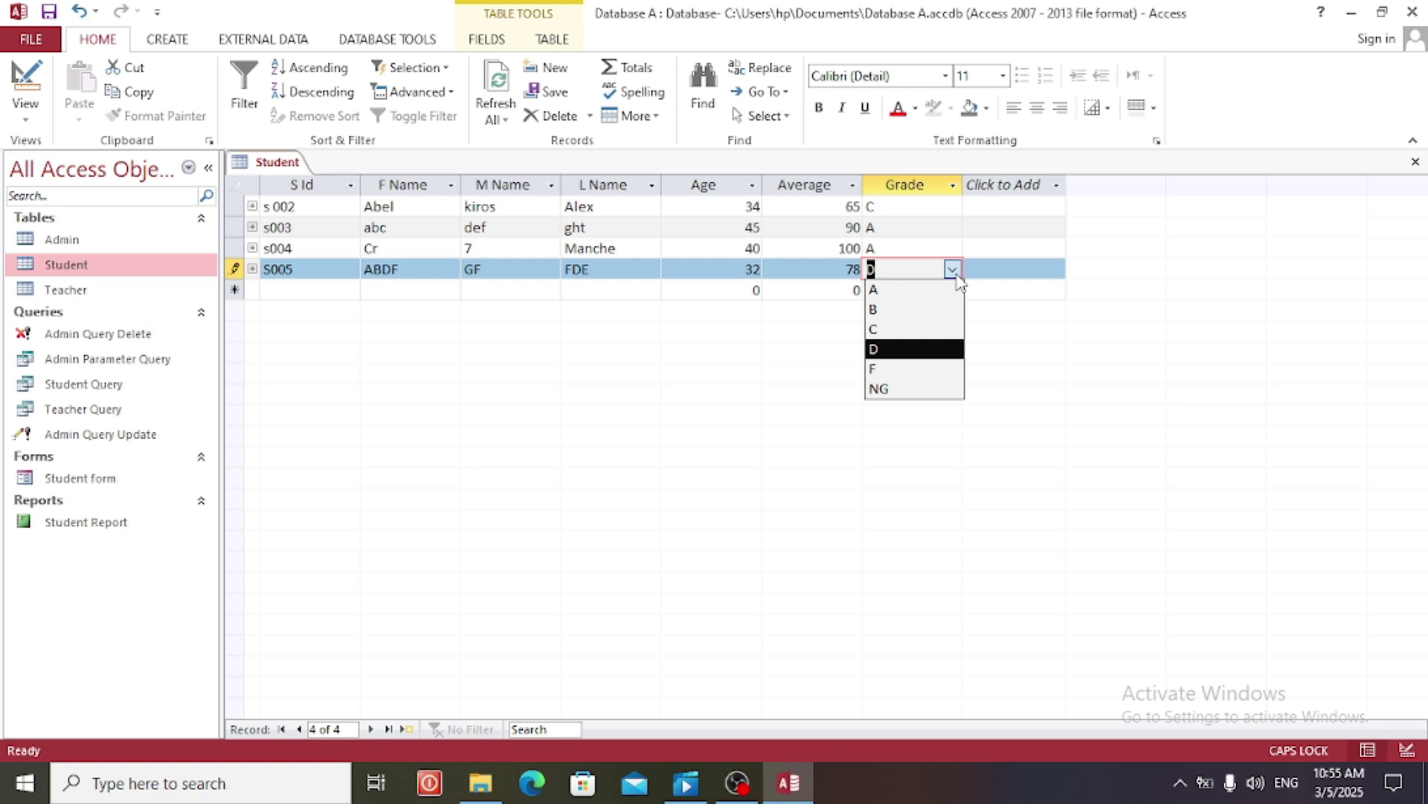
{"action": "left_click", "coordinate": [898, 369]}
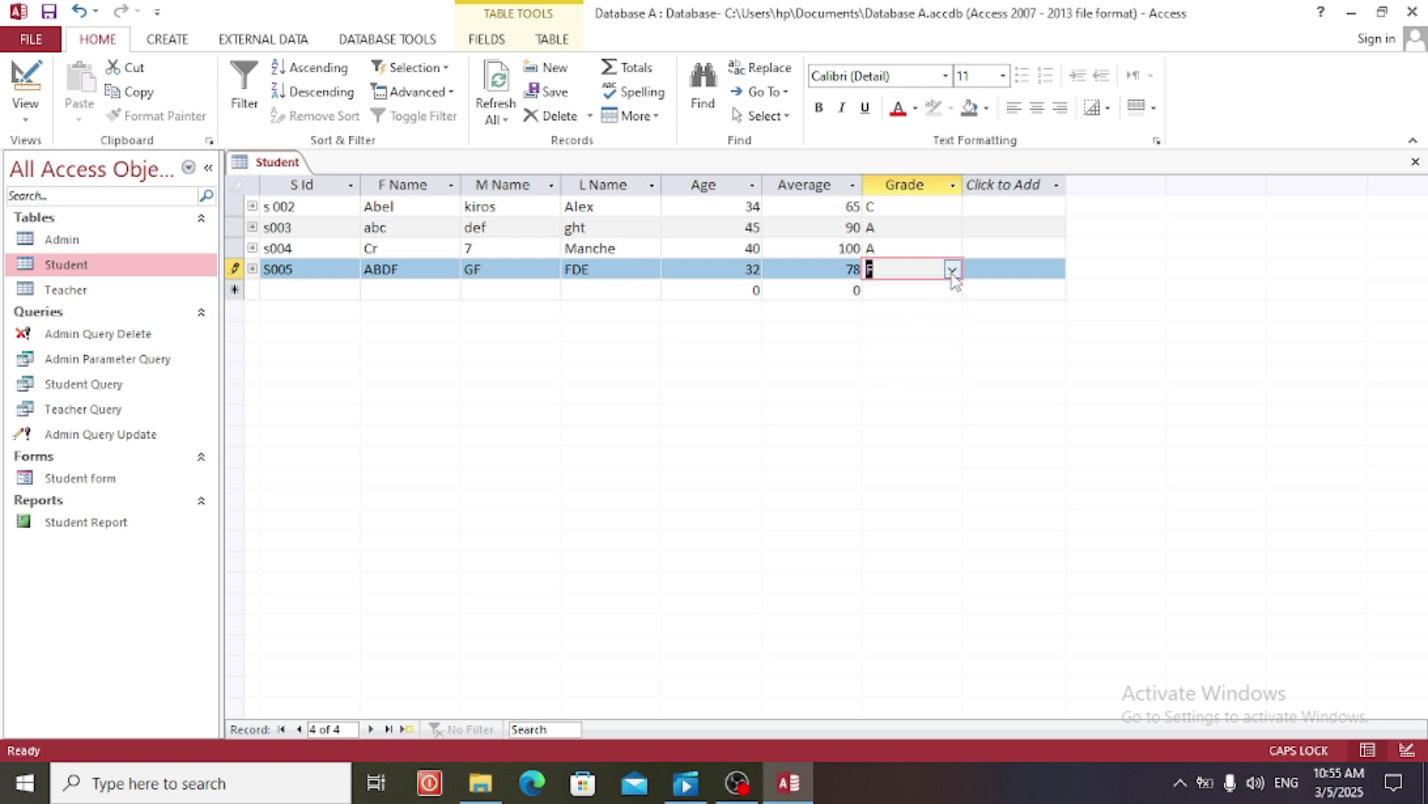
{"action": "left_click", "coordinate": [952, 269]}
{"action": "key", "text": "Down"}
{"action": "key", "text": "Return"}
Choose B from the lookup list as the new record's grade and save the record.
{"action": "left_click", "coordinate": [953, 270]}
{"action": "left_click", "coordinate": [954, 270]}
{"action": "left_click", "coordinate": [954, 271]}
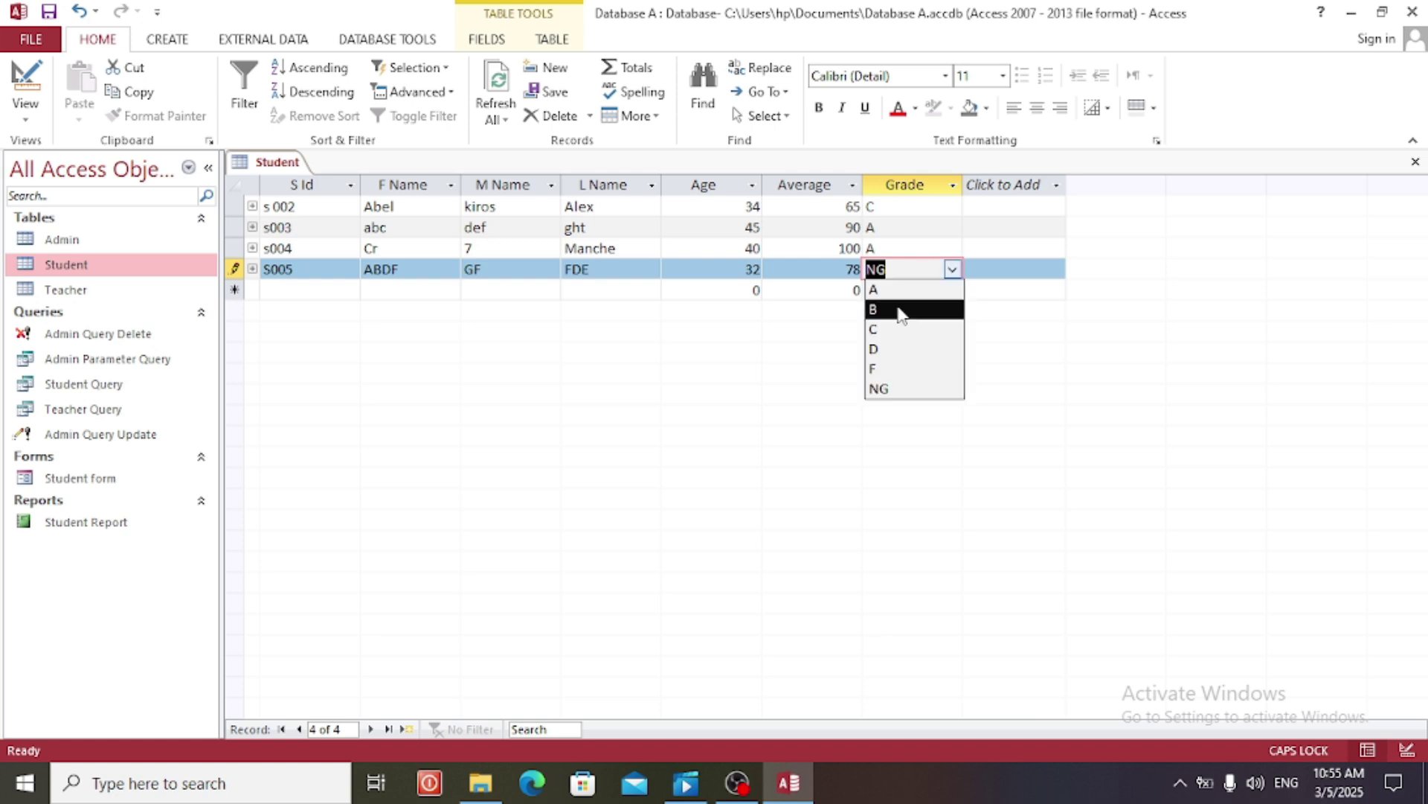
{"action": "left_click", "coordinate": [903, 311]}
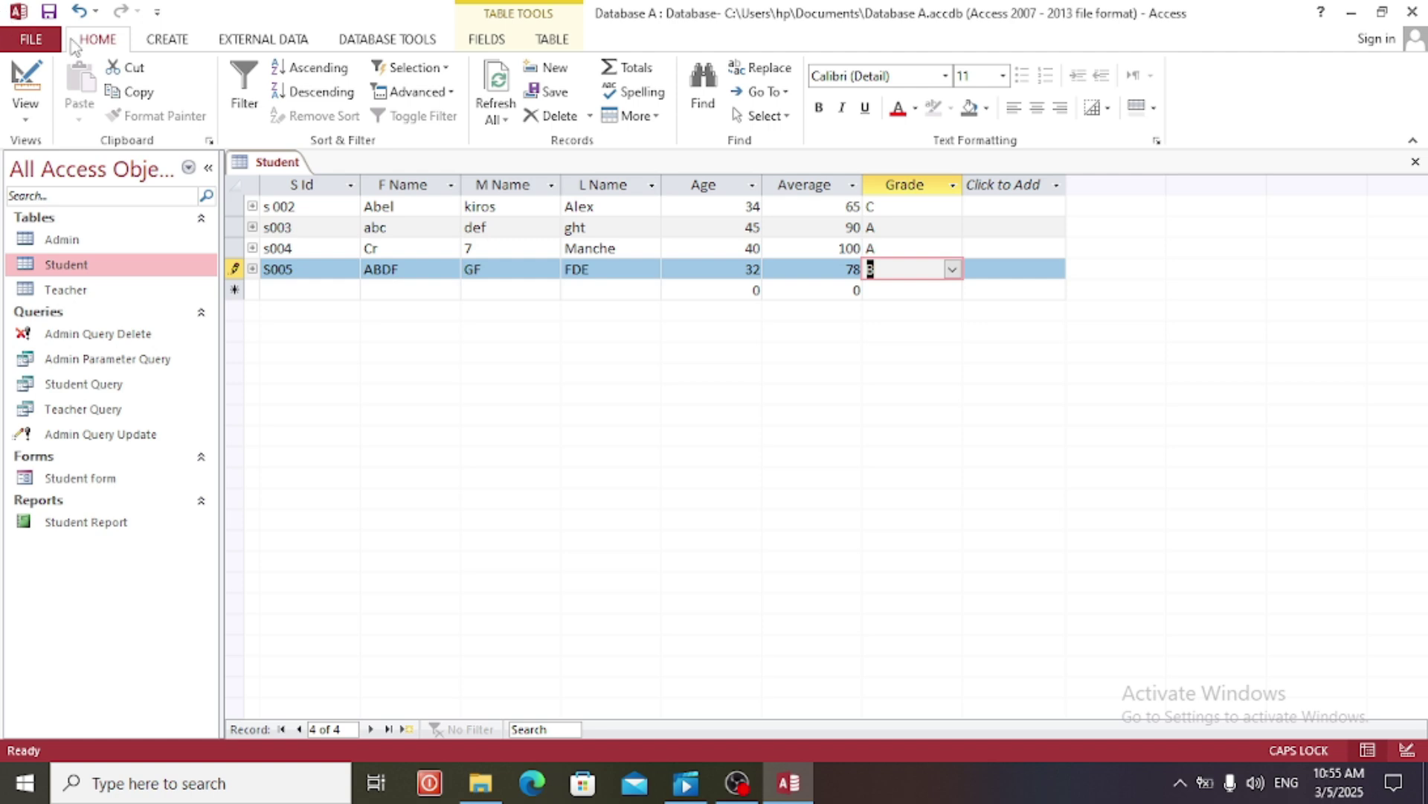
{"action": "left_click", "coordinate": [49, 12]}
Open the Student table in Design View and set the Grade field's Required property to Yes.
{"action": "right_click", "coordinate": [274, 166]}
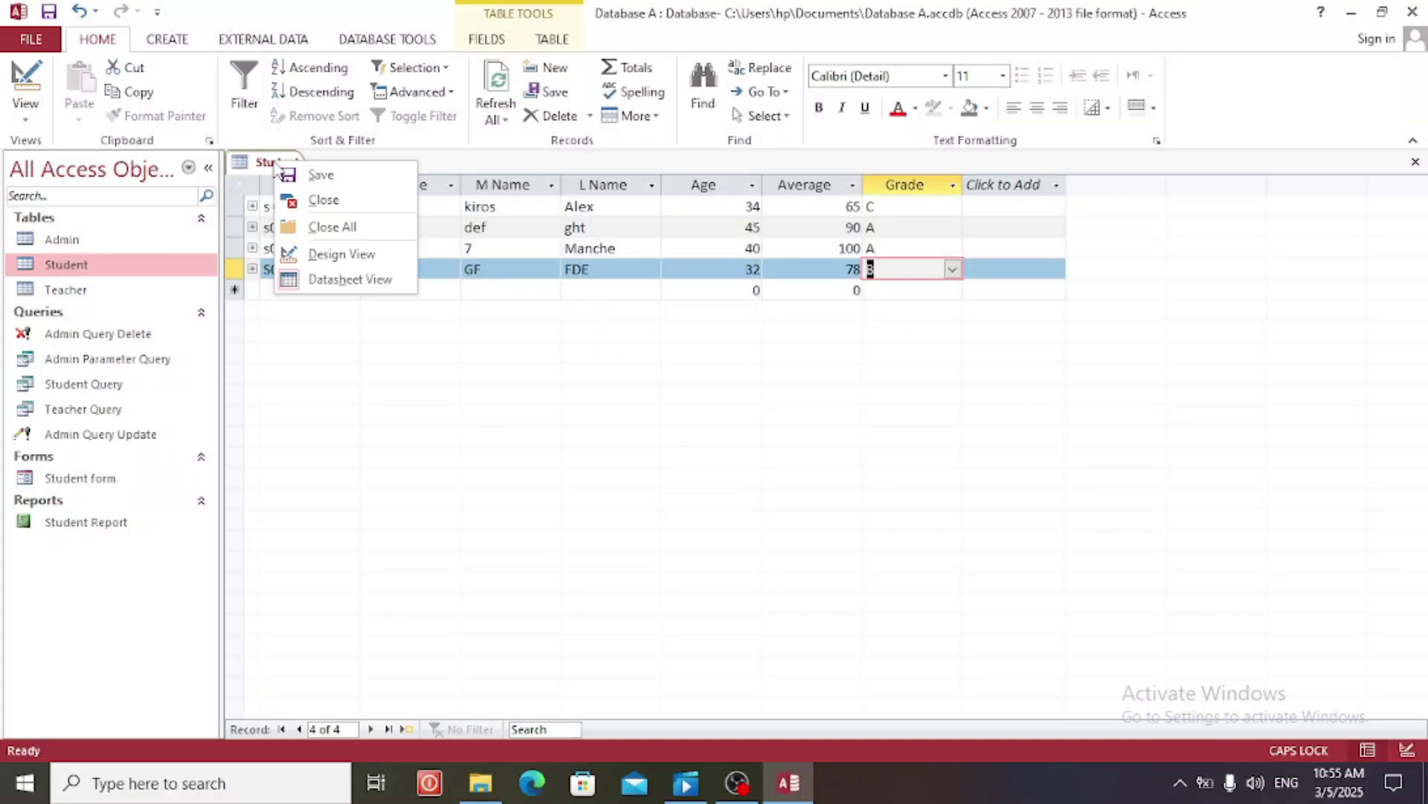
{"action": "left_click", "coordinate": [350, 253]}
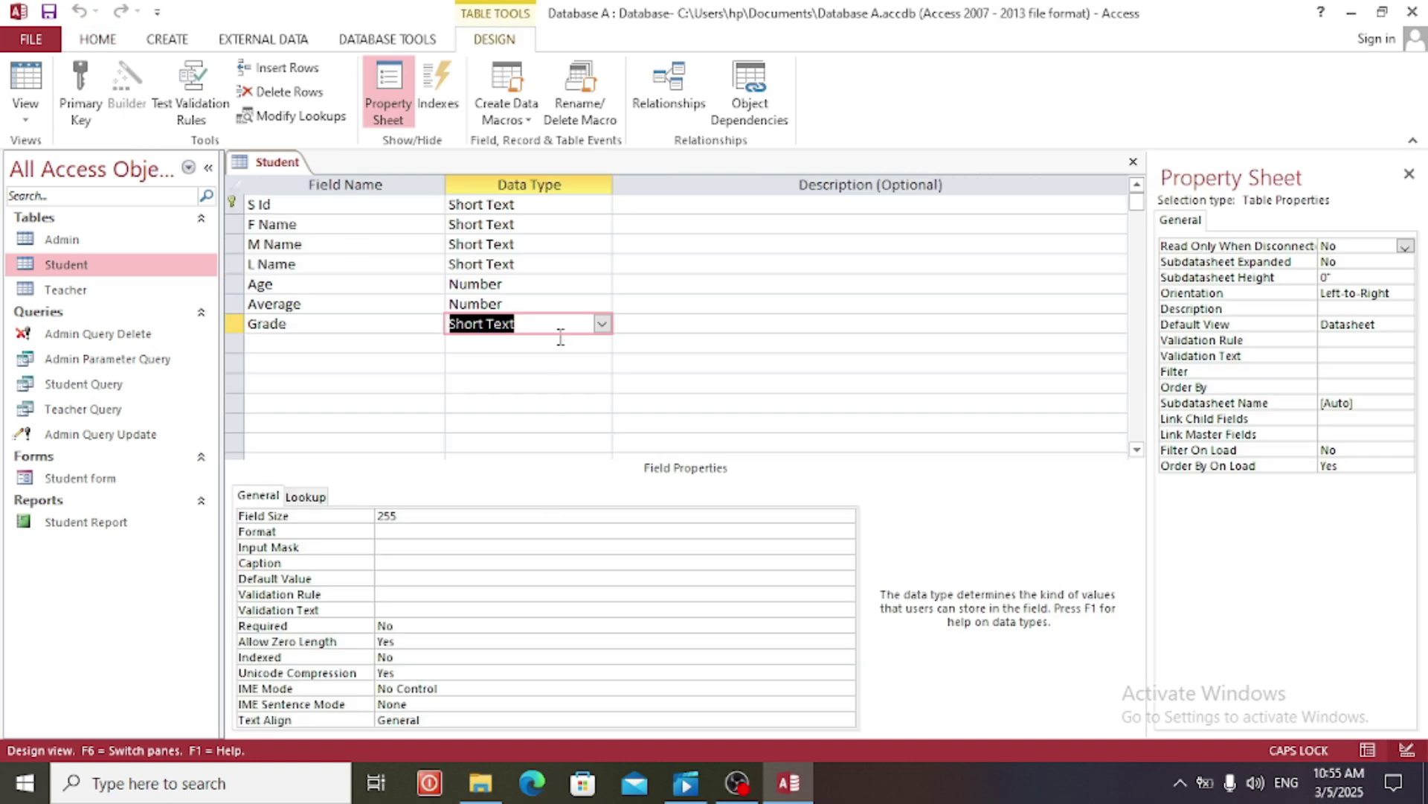
{"action": "left_click", "coordinate": [560, 330]}
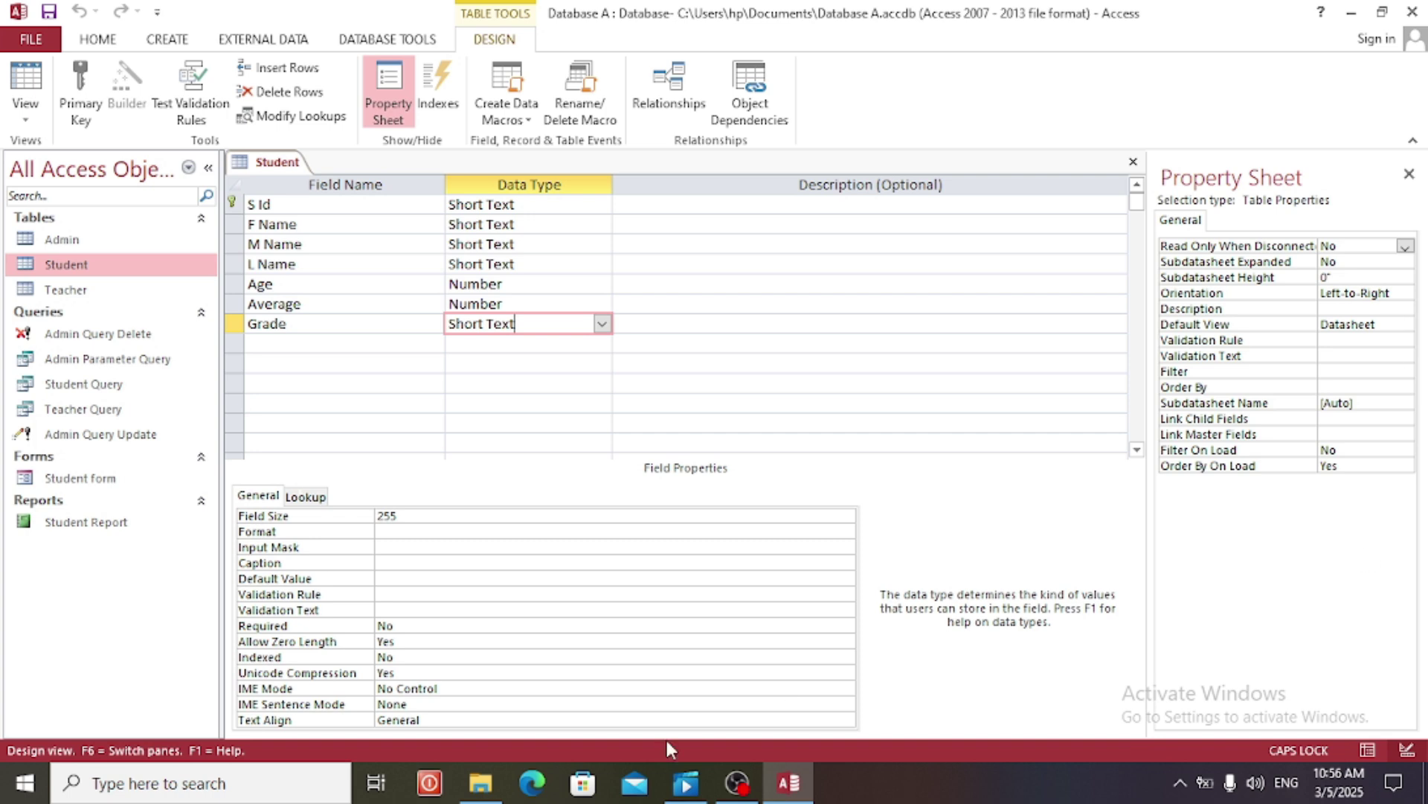
{"action": "double_click", "coordinate": [426, 625]}
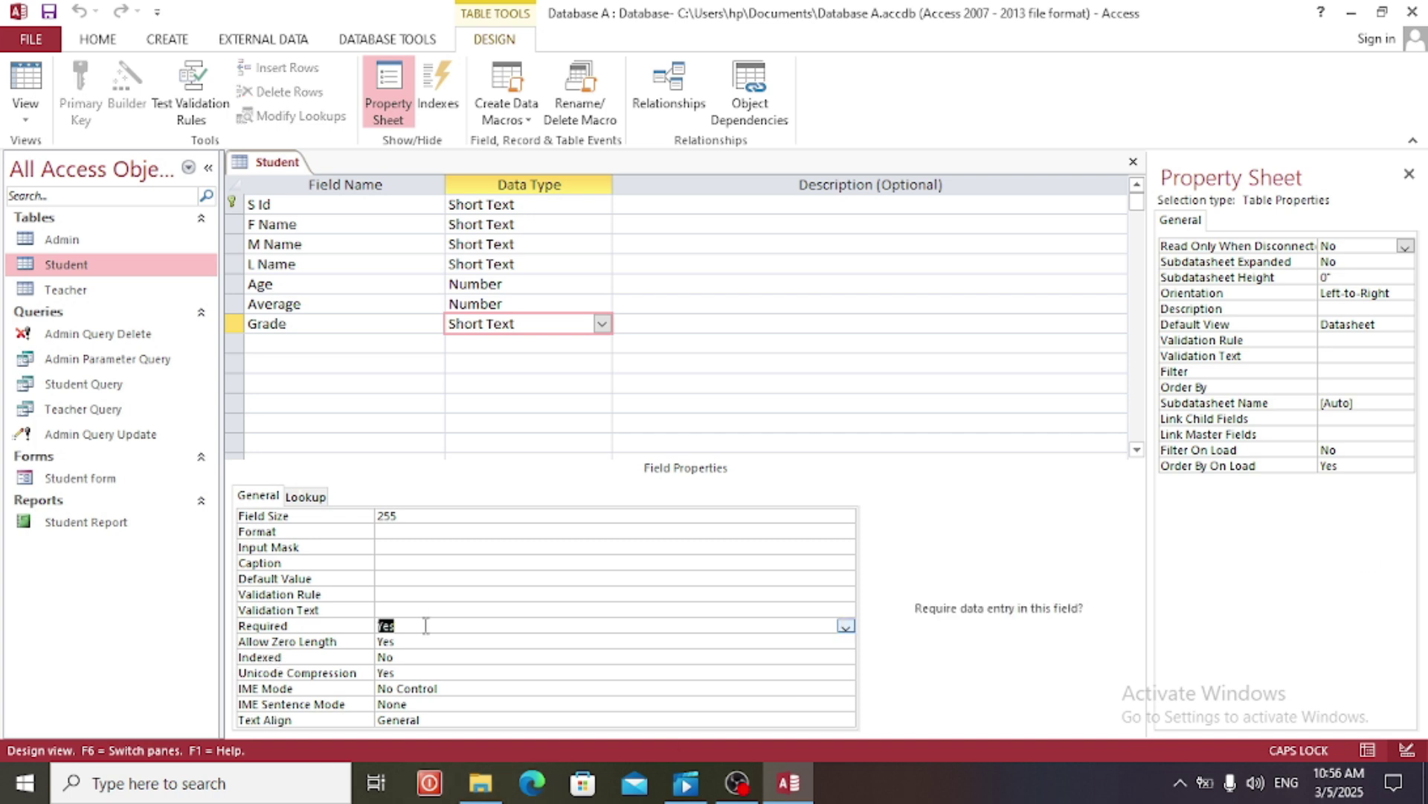
{"action": "left_click", "coordinate": [848, 629]}
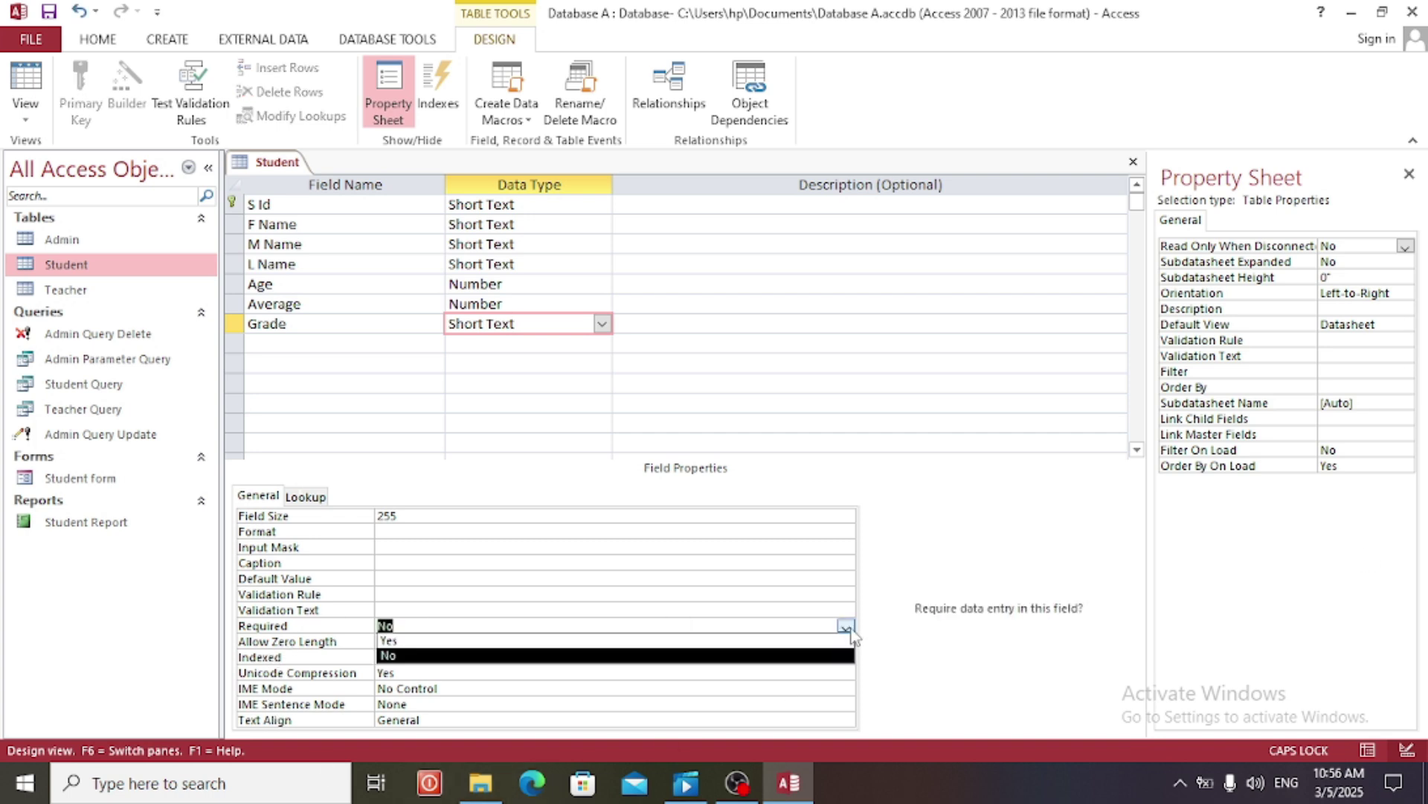
{"action": "left_click", "coordinate": [439, 642]}
{"action": "left_click", "coordinate": [424, 631]}
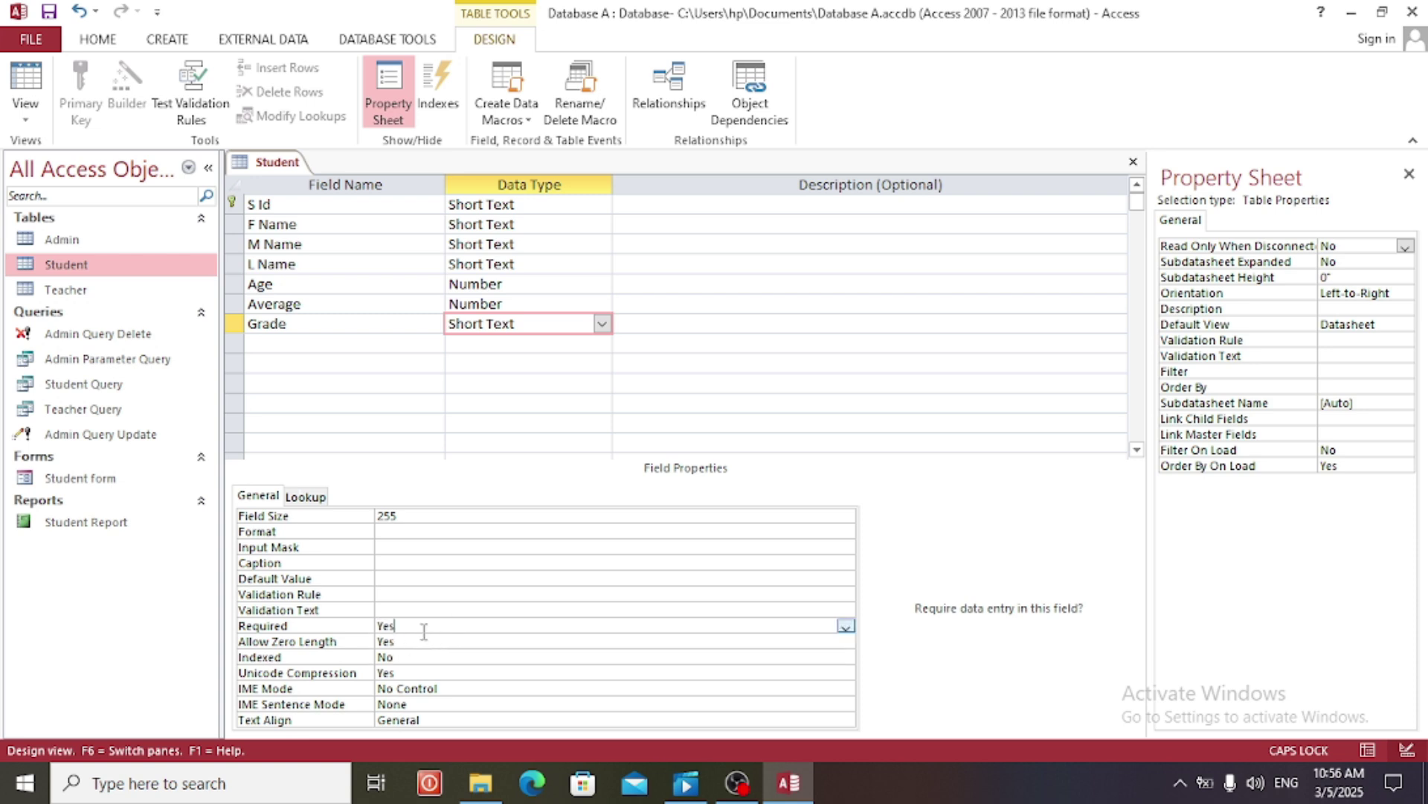
Save the Student table's design change and return to Datasheet View.
{"action": "left_click", "coordinate": [25, 78]}
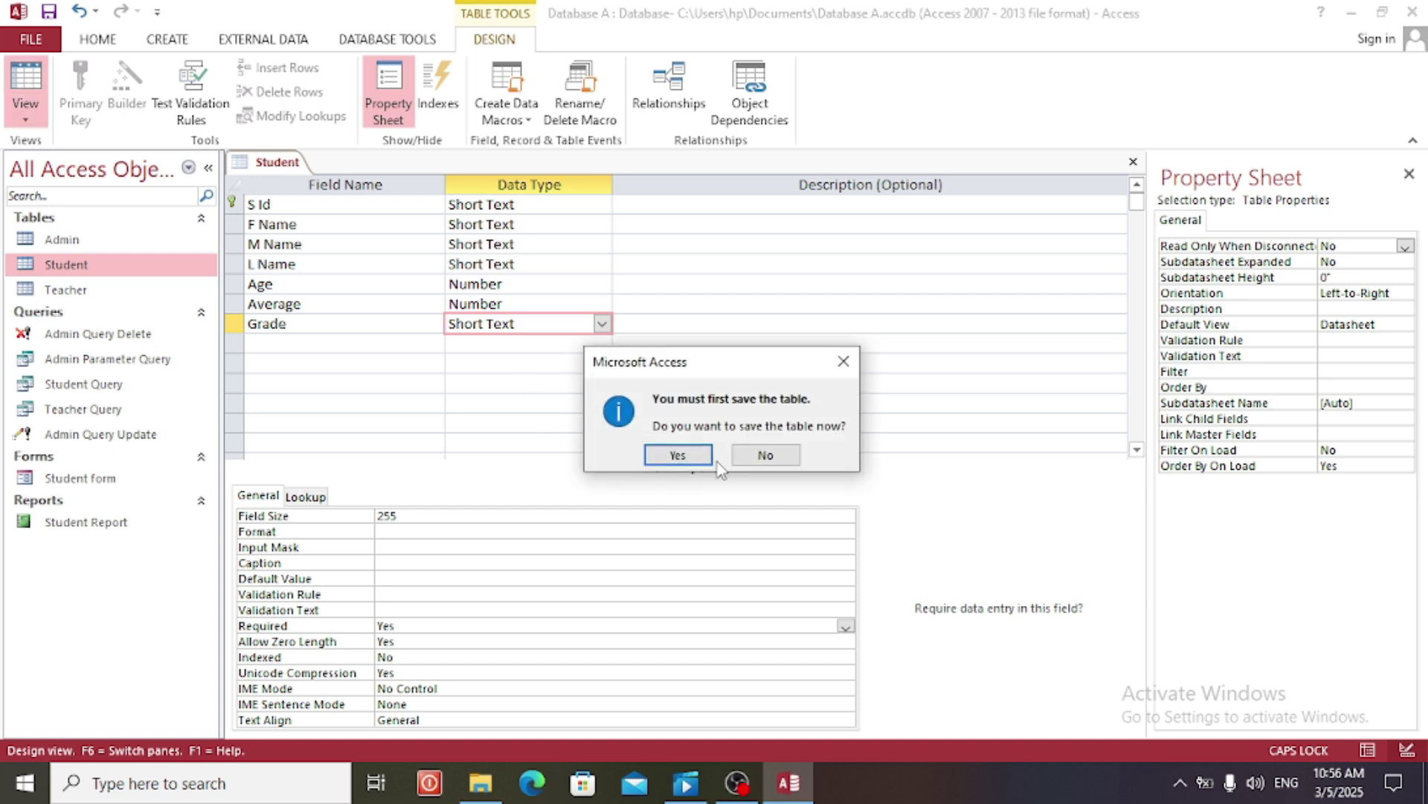
{"action": "left_click", "coordinate": [676, 457]}
{"action": "left_click", "coordinate": [635, 455]}
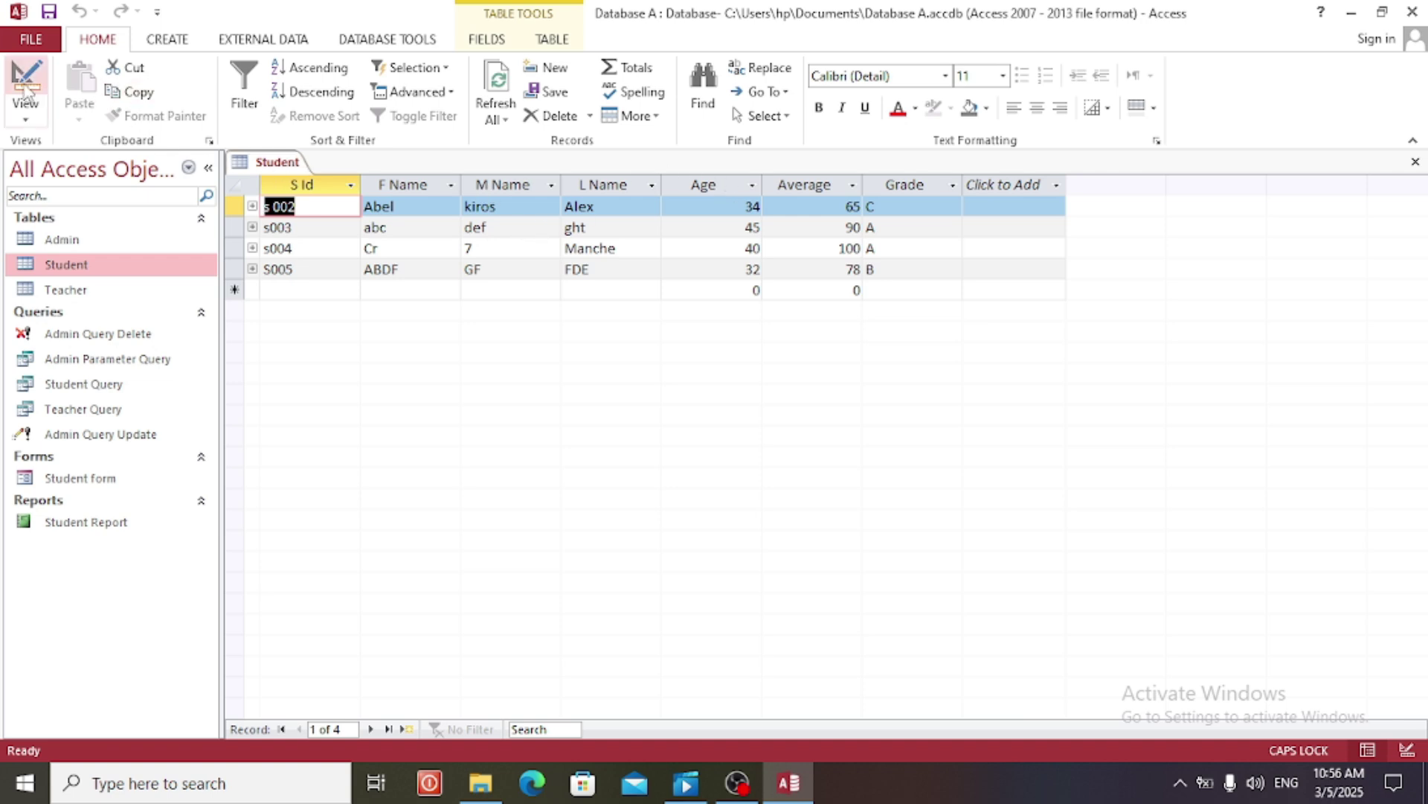
Start another student record in the empty row with the student ID and the first, middle and last names.
{"action": "left_click", "coordinate": [276, 291]}
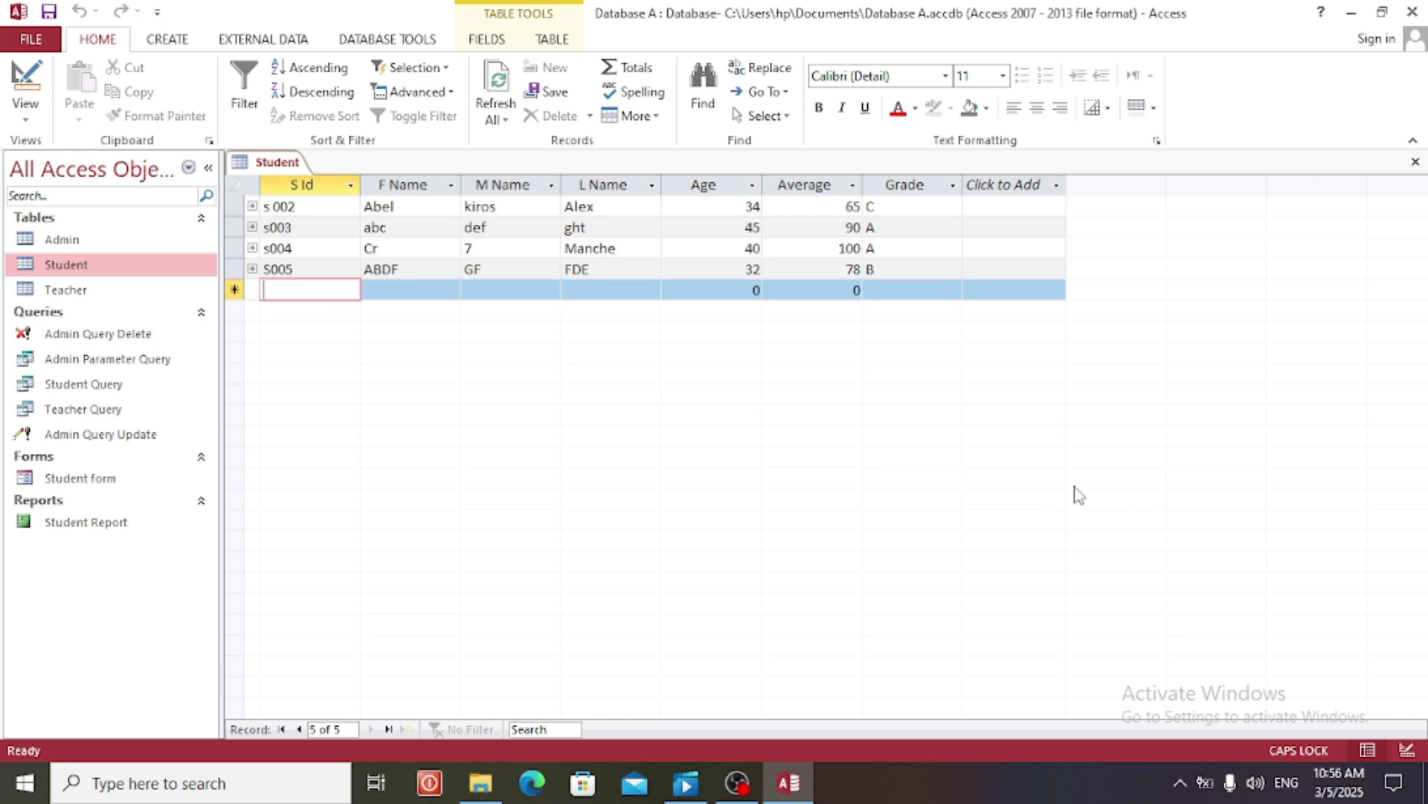
{"action": "type", "text": "S"}
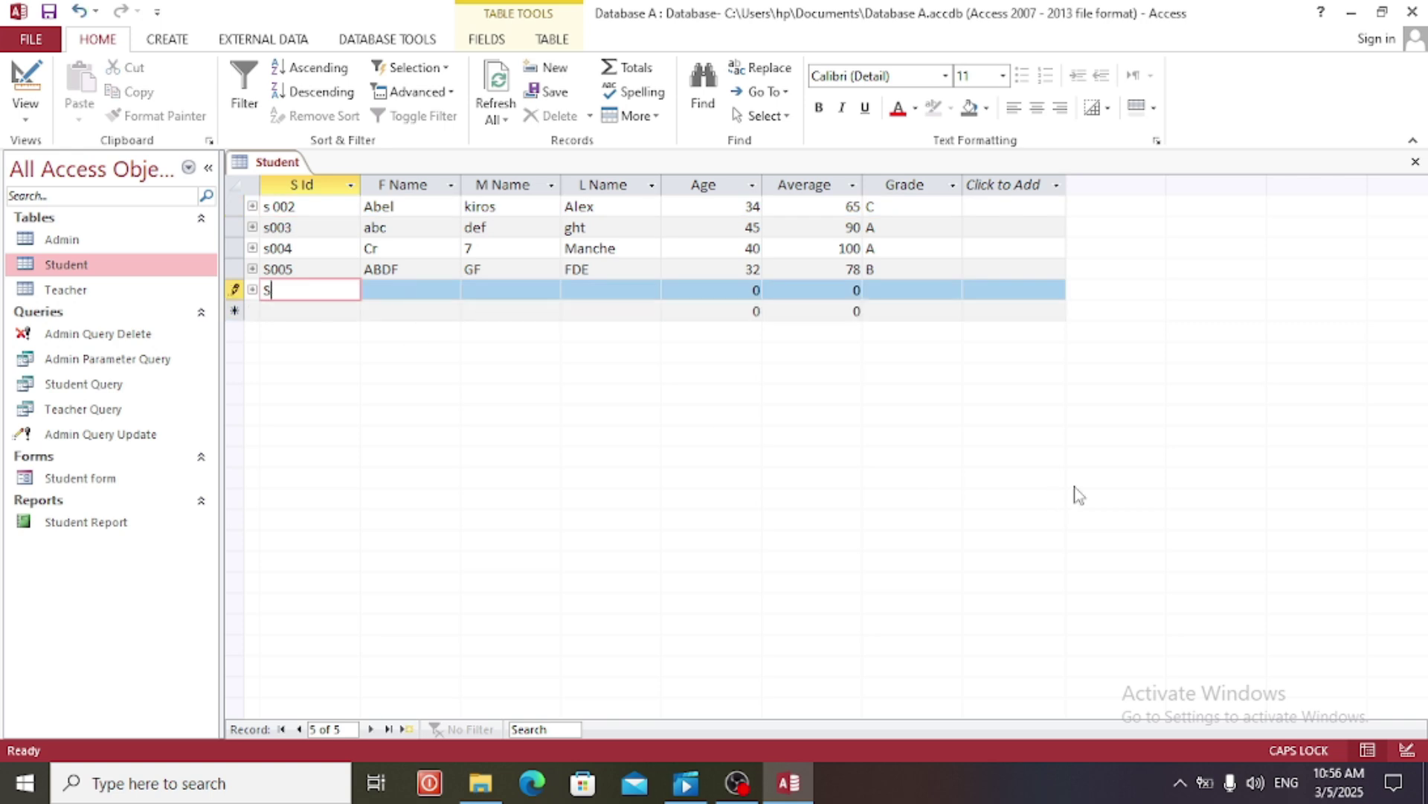
{"action": "type", "text": "006"}
{"action": "key", "text": "Tab"}
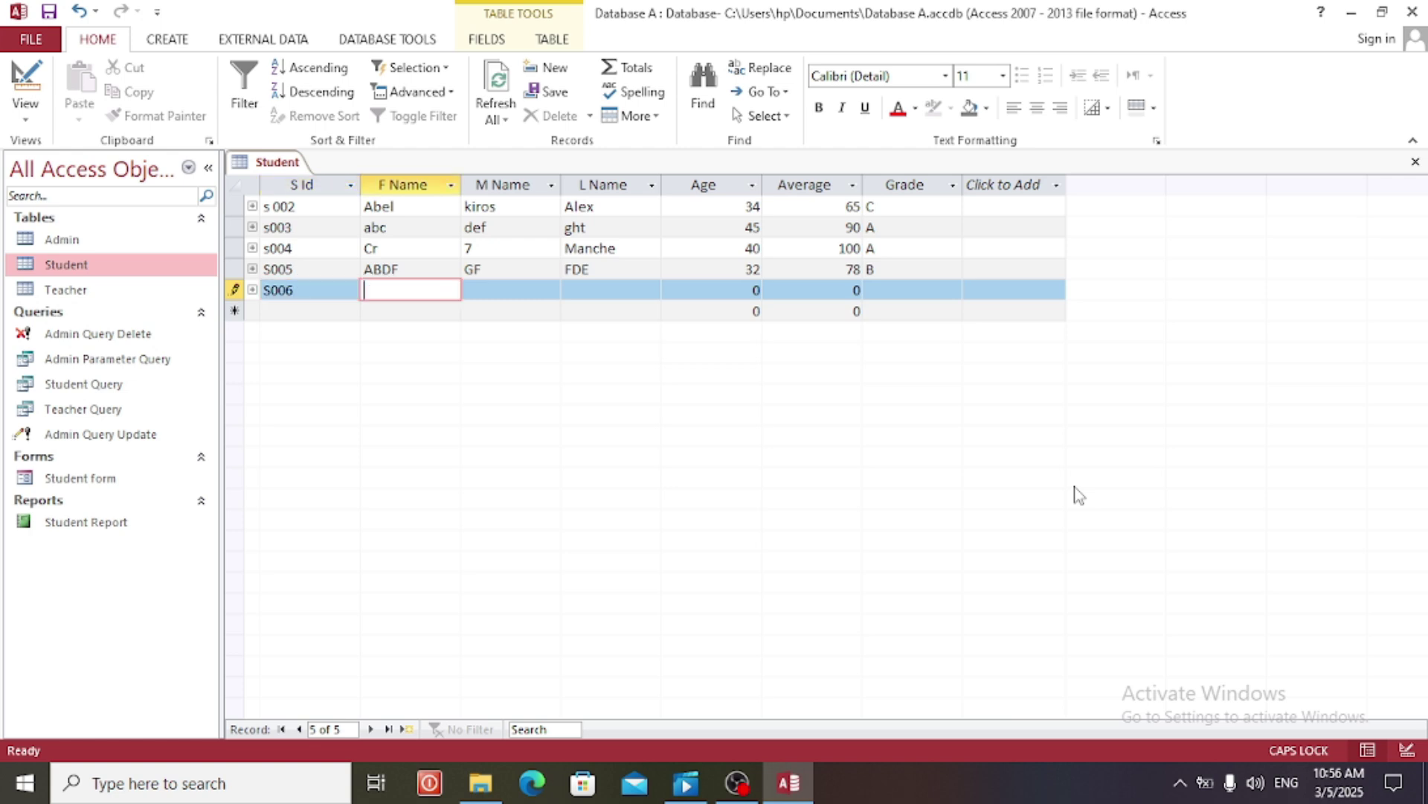
{"action": "type", "text": "DER"}
{"action": "key", "text": "Tab"}
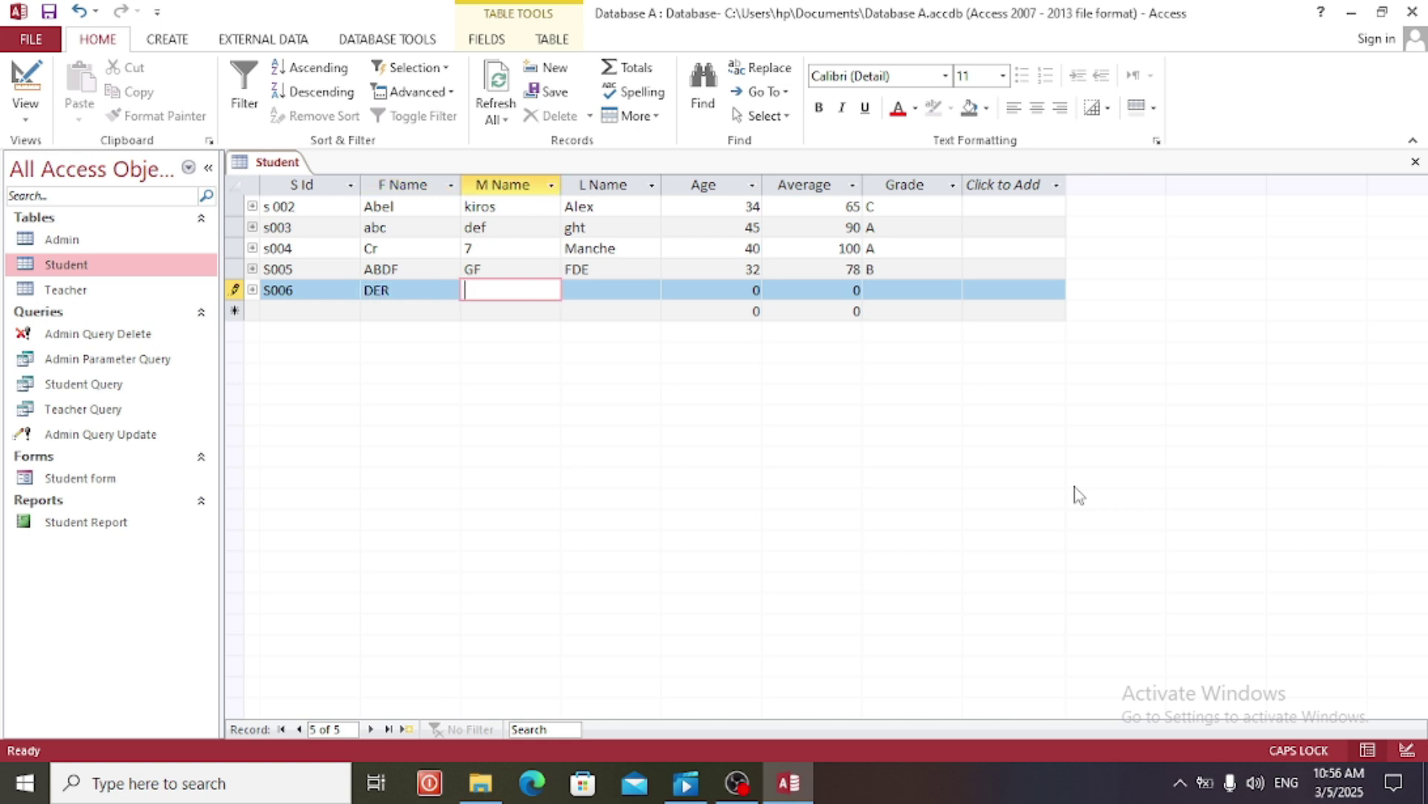
{"action": "type", "text": "HGT"}
{"action": "key", "text": "Tab"}
{"action": "type", "text": "RED"}
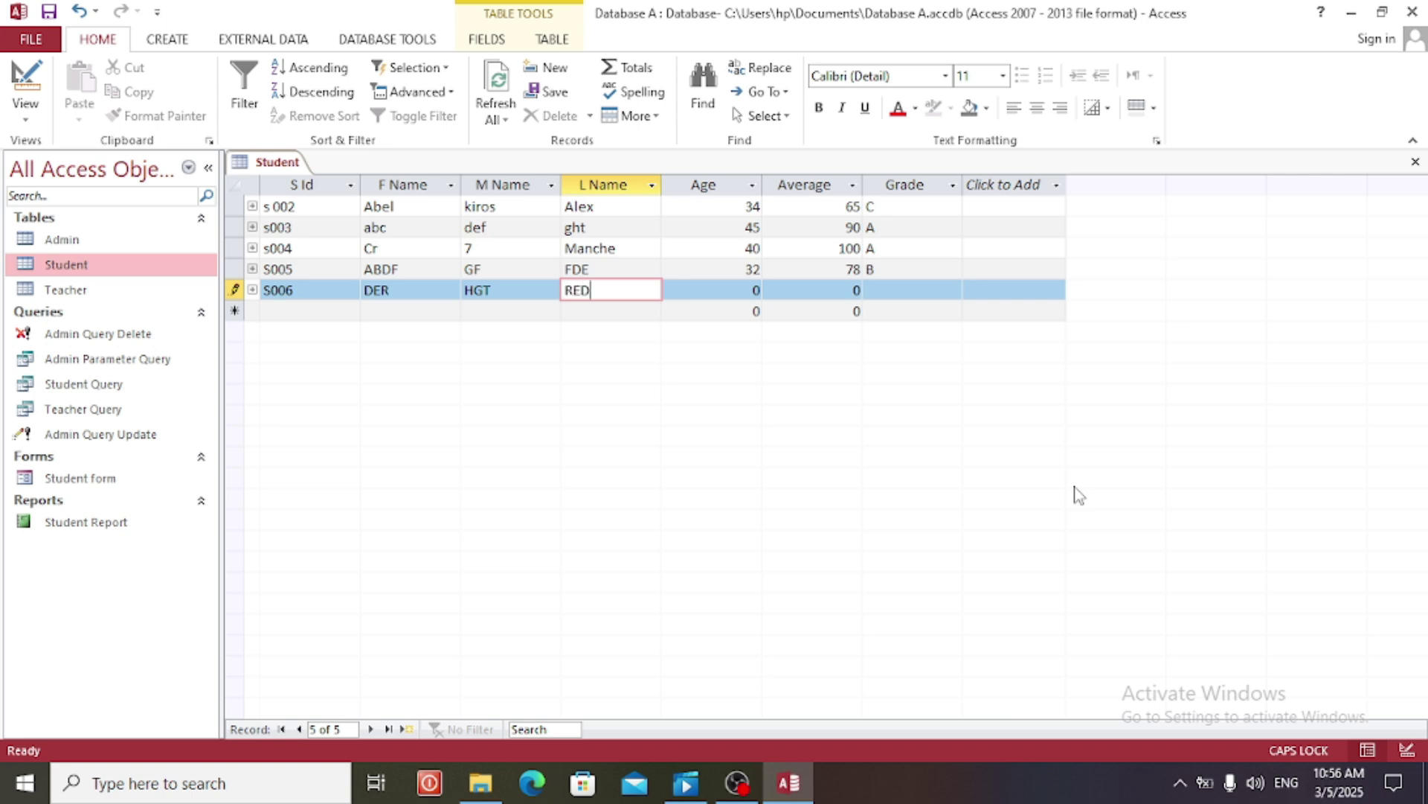
Enter age 23 and average 96 for the newest student record.
{"action": "key", "text": "Tab"}
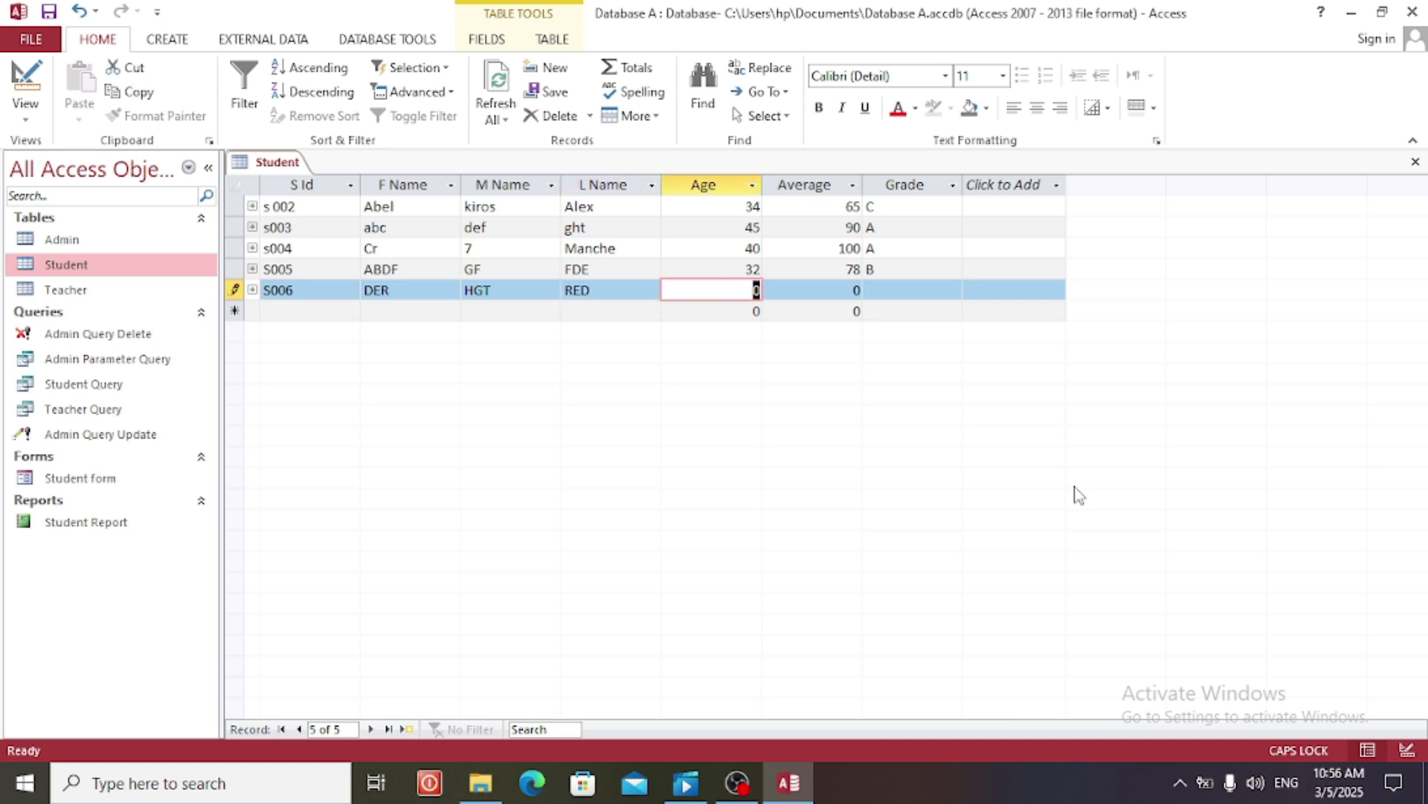
{"action": "type", "text": "23"}
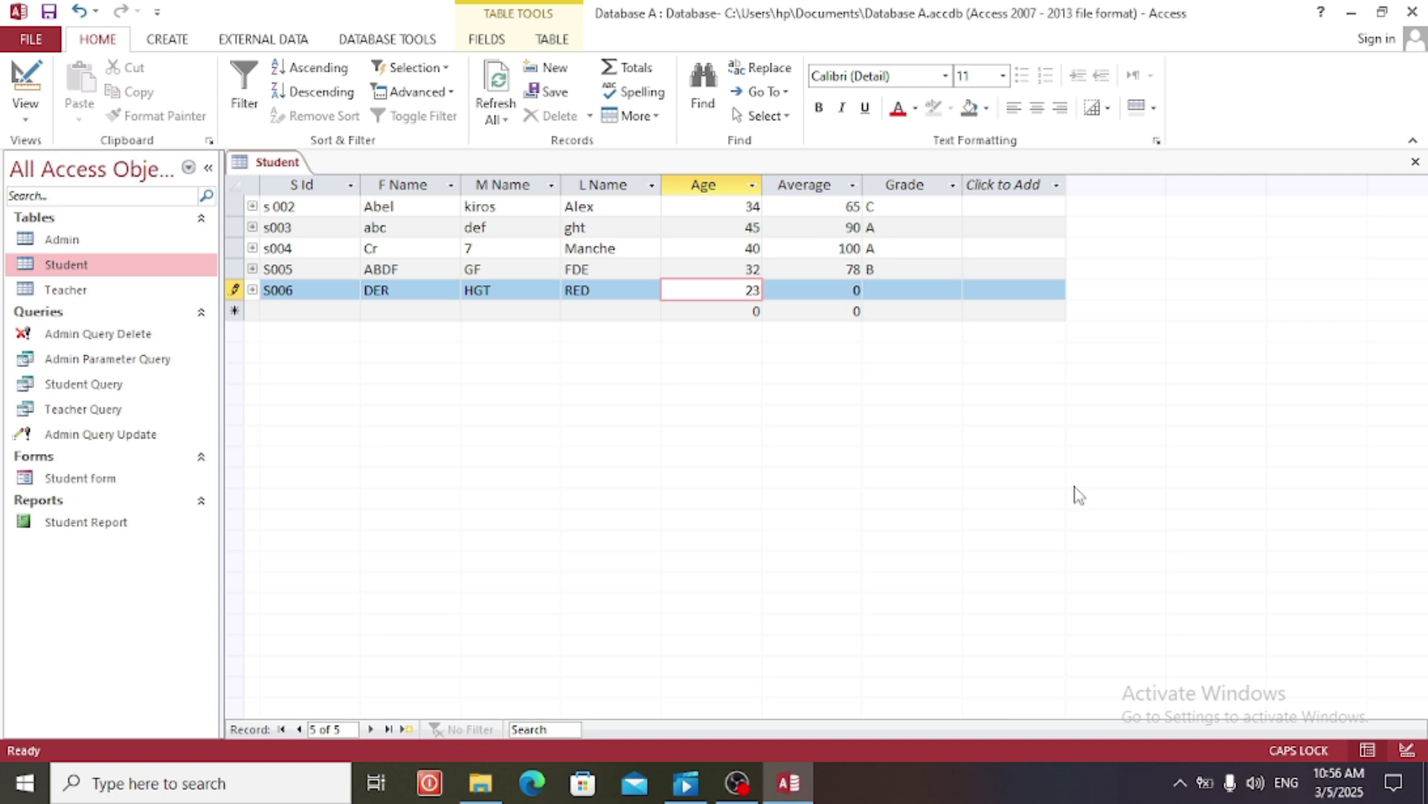
{"action": "key", "text": "Tab"}
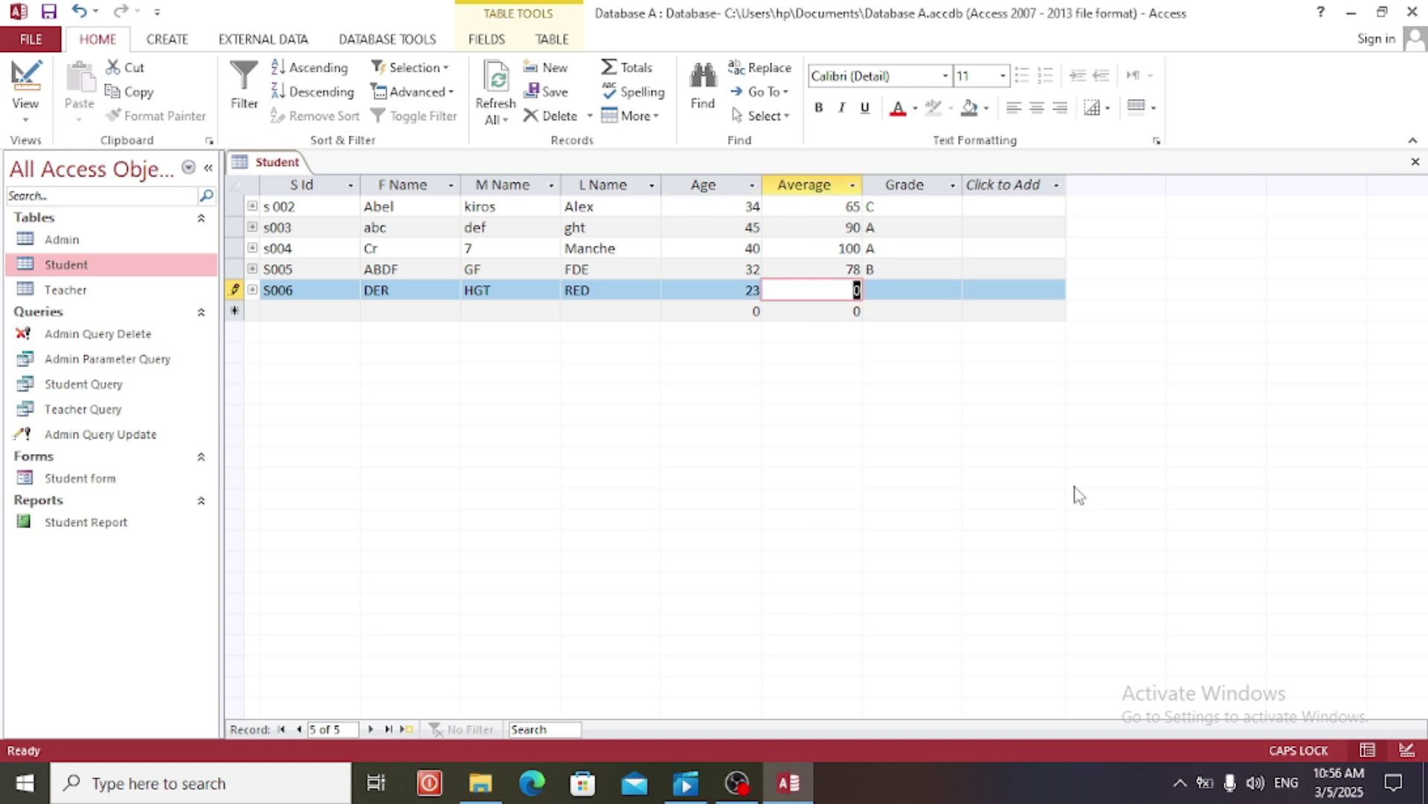
{"action": "type", "text": "96"}
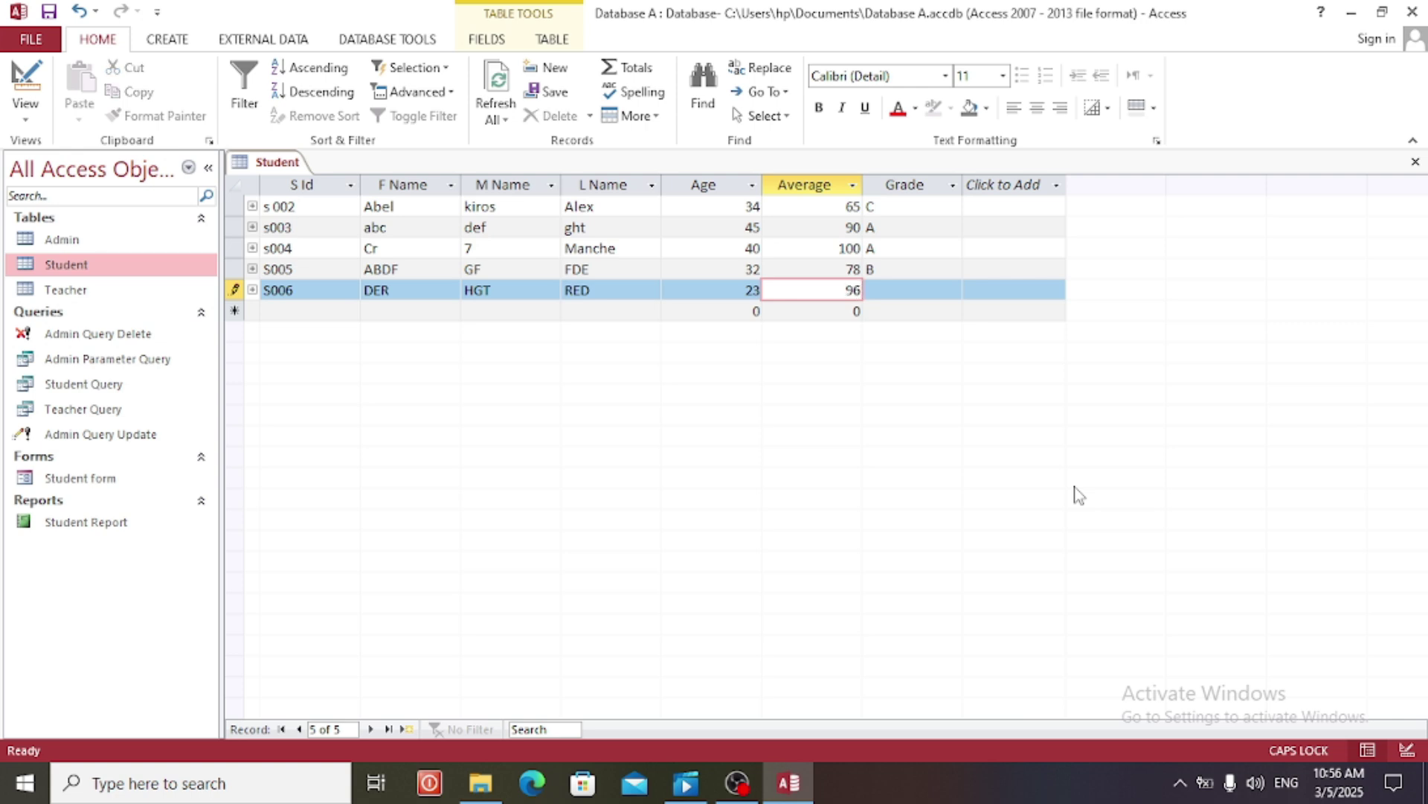
{"action": "key", "text": "Tab"}
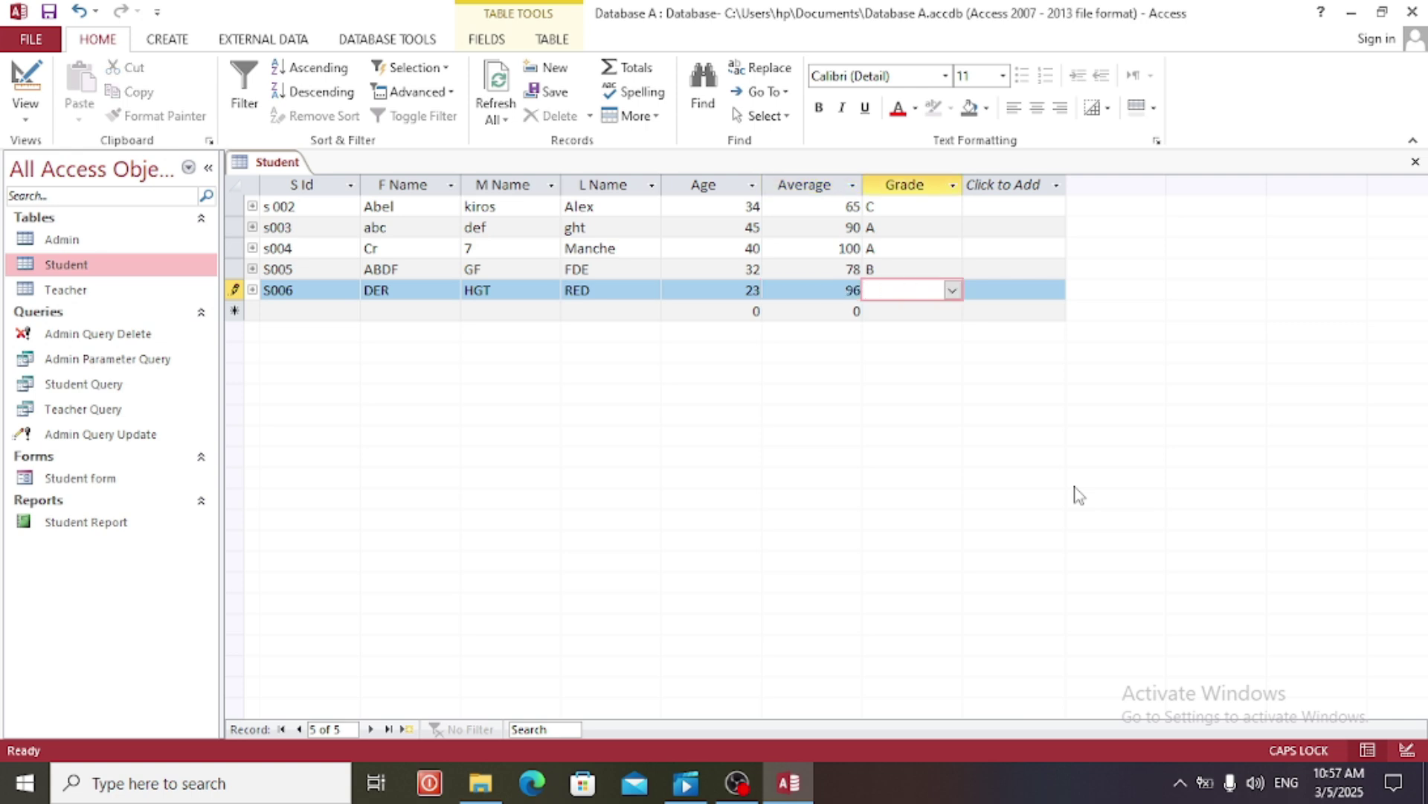
Try to leave the newest student record with its Grade empty to test the required-field rule.
{"action": "left_click", "coordinate": [899, 316]}
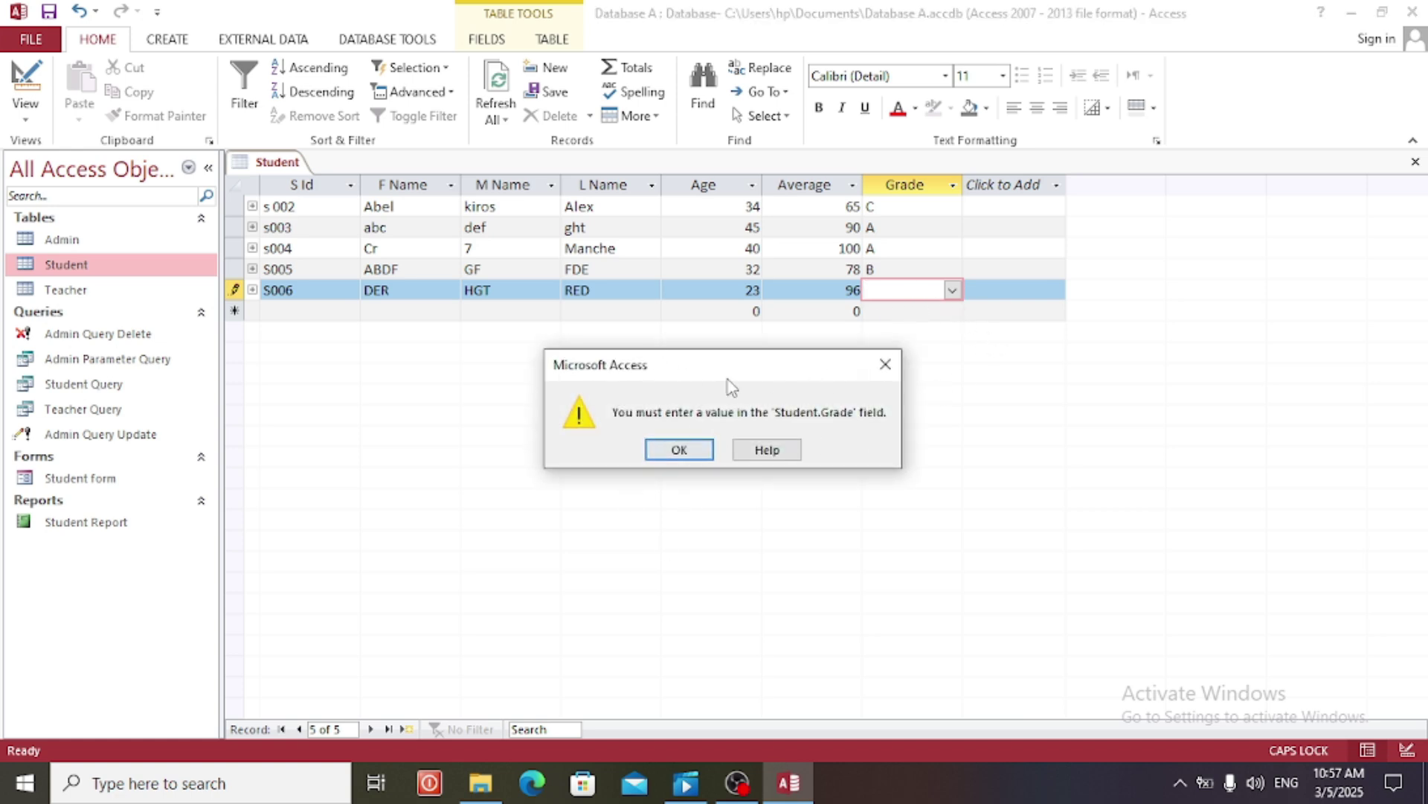
{"action": "left_click", "coordinate": [673, 450]}
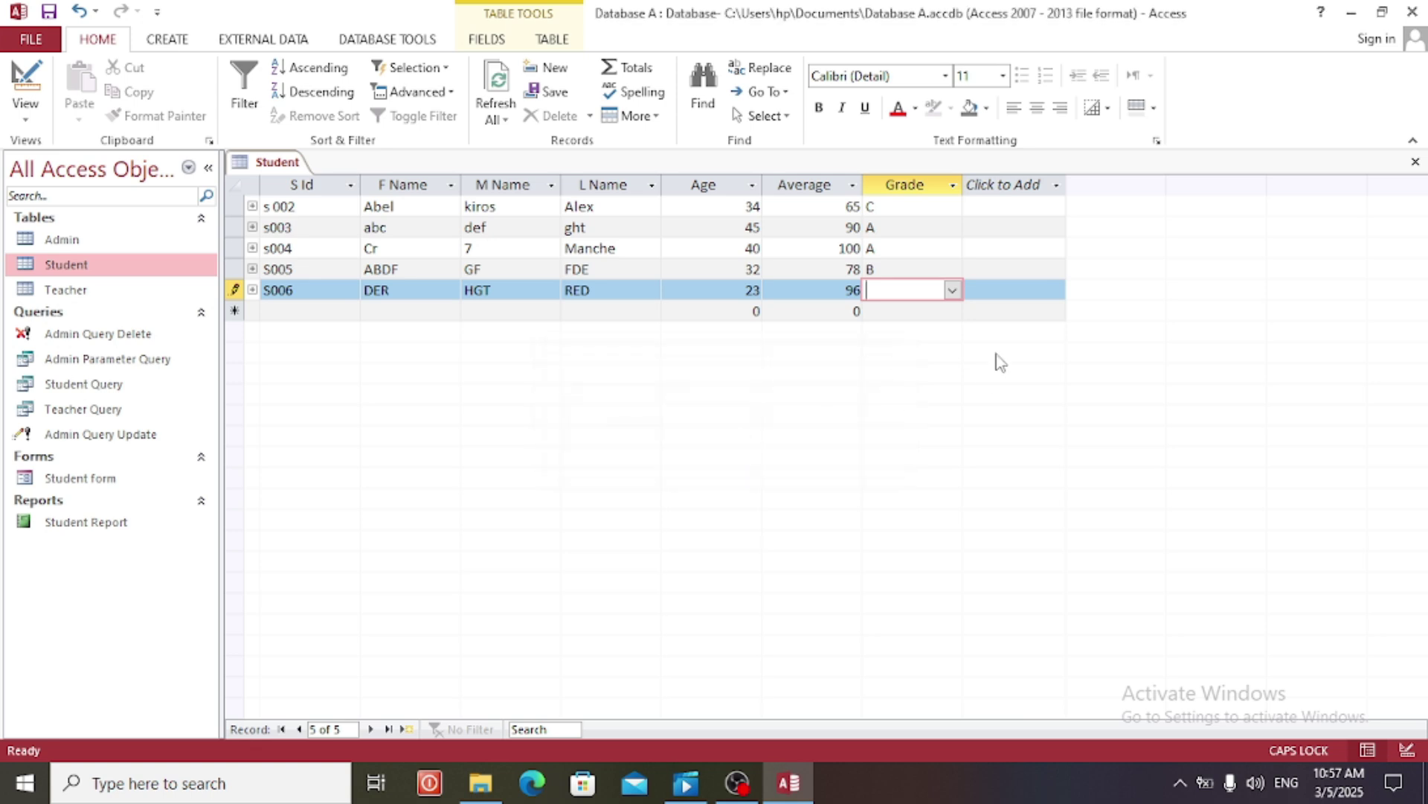
{"action": "left_click", "coordinate": [1065, 322]}
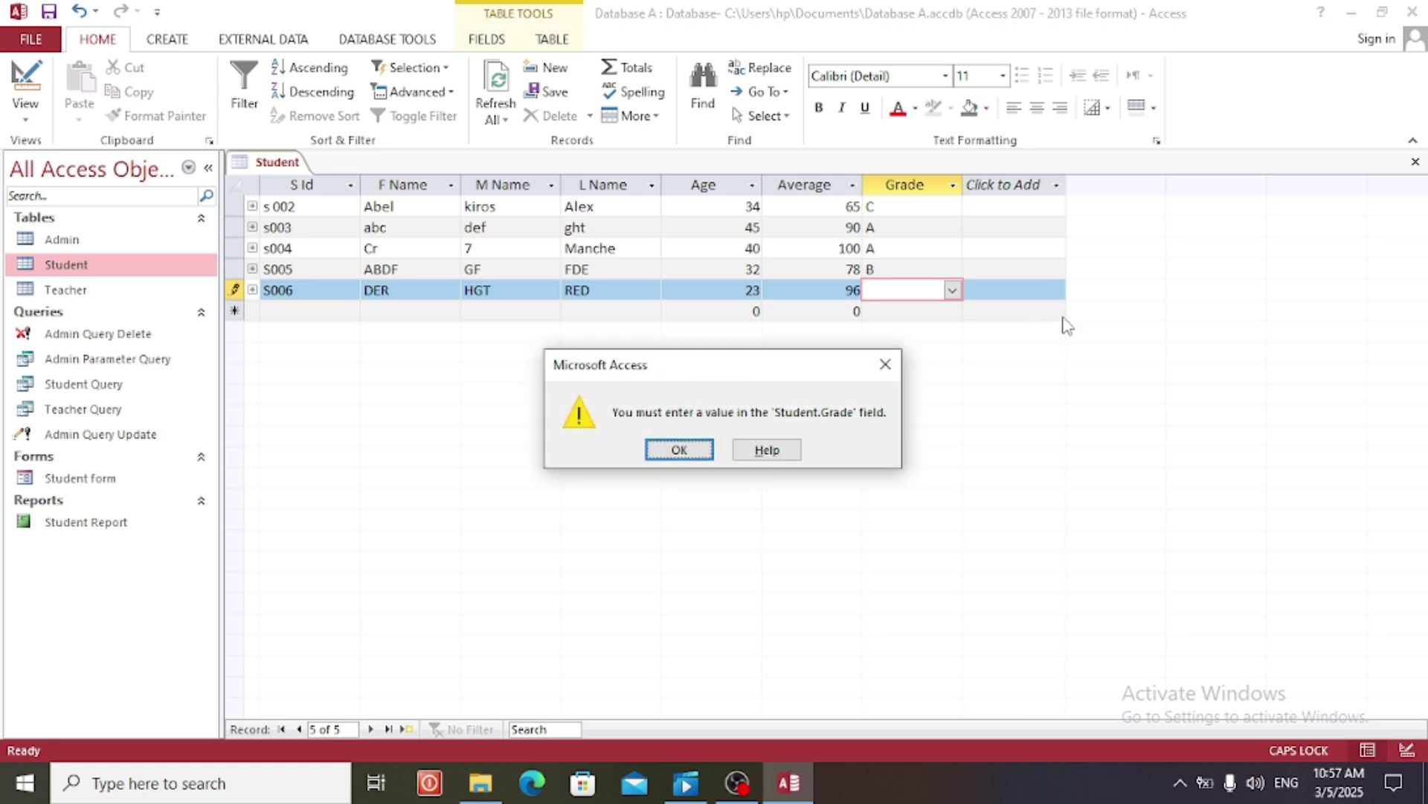
{"action": "left_click", "coordinate": [677, 450]}
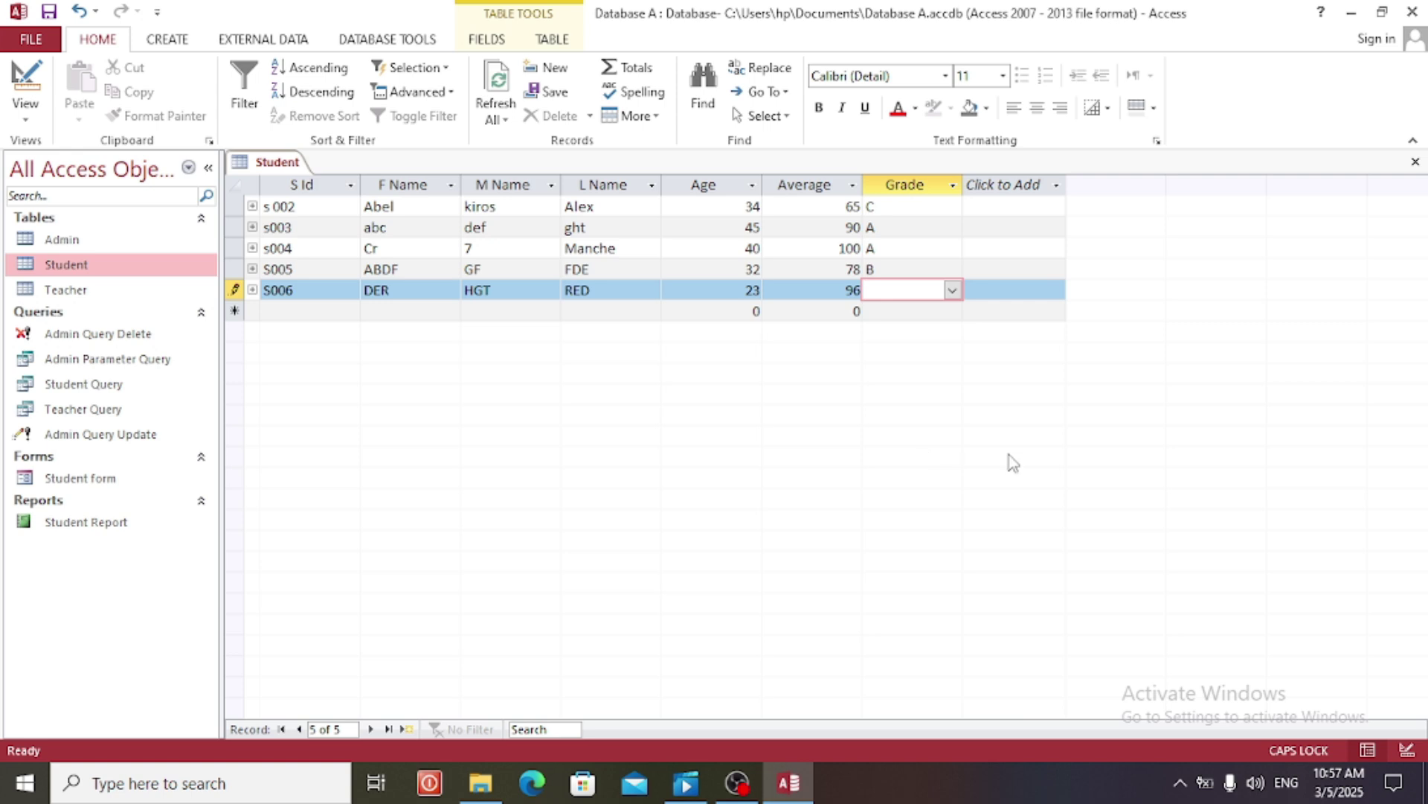
Choose grade A from the lookup list for the newest student record and save it.
{"action": "left_click", "coordinate": [954, 291]}
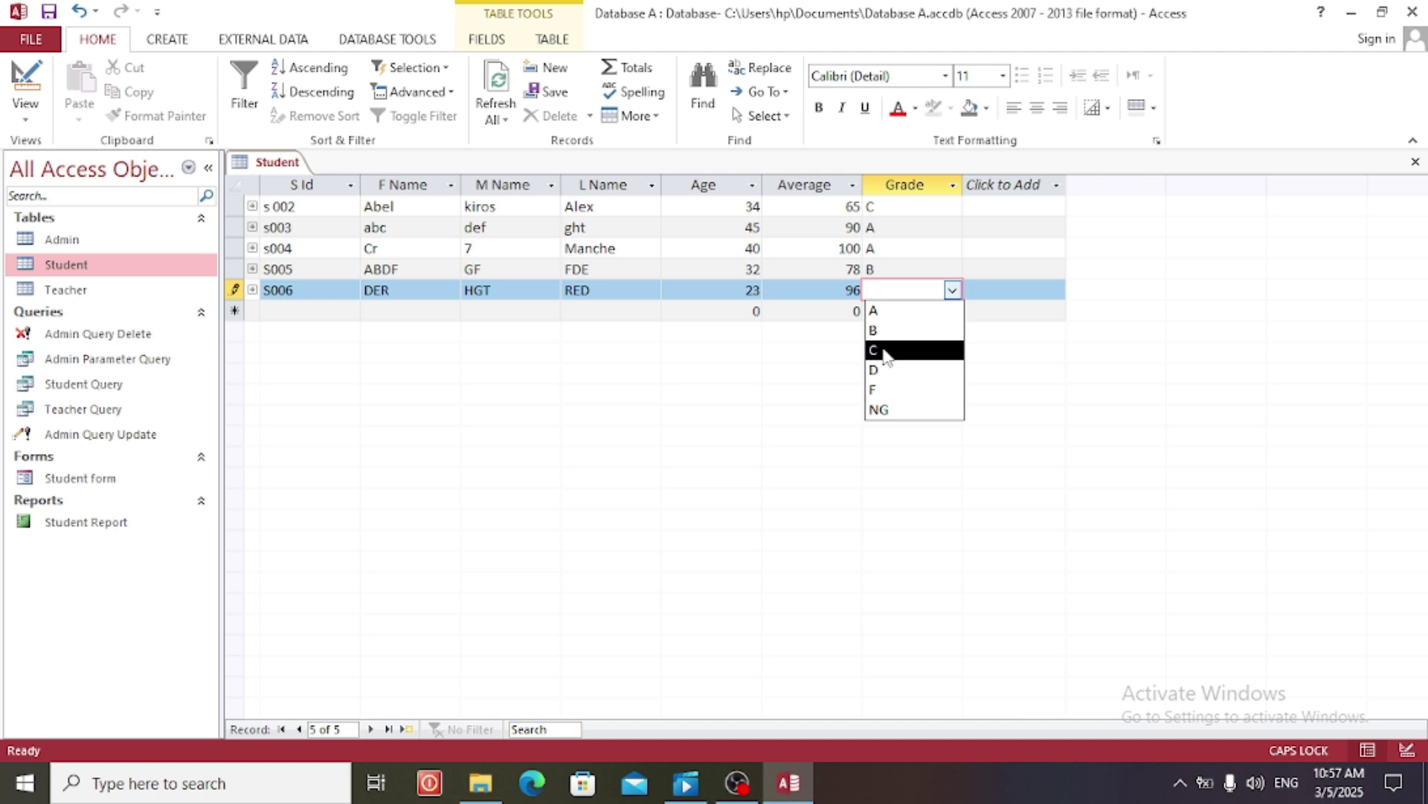
{"action": "left_click", "coordinate": [881, 310]}
{"action": "left_click", "coordinate": [48, 10]}
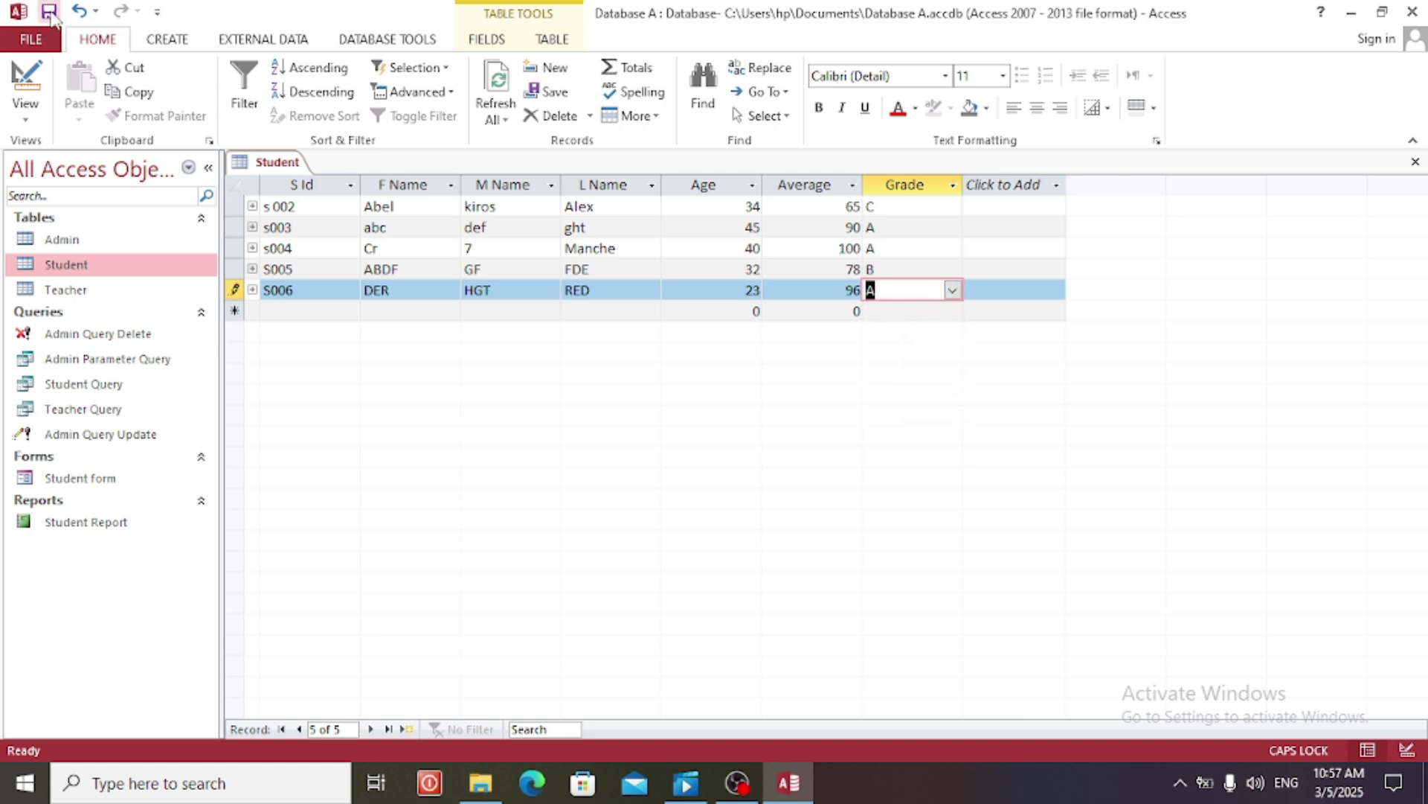